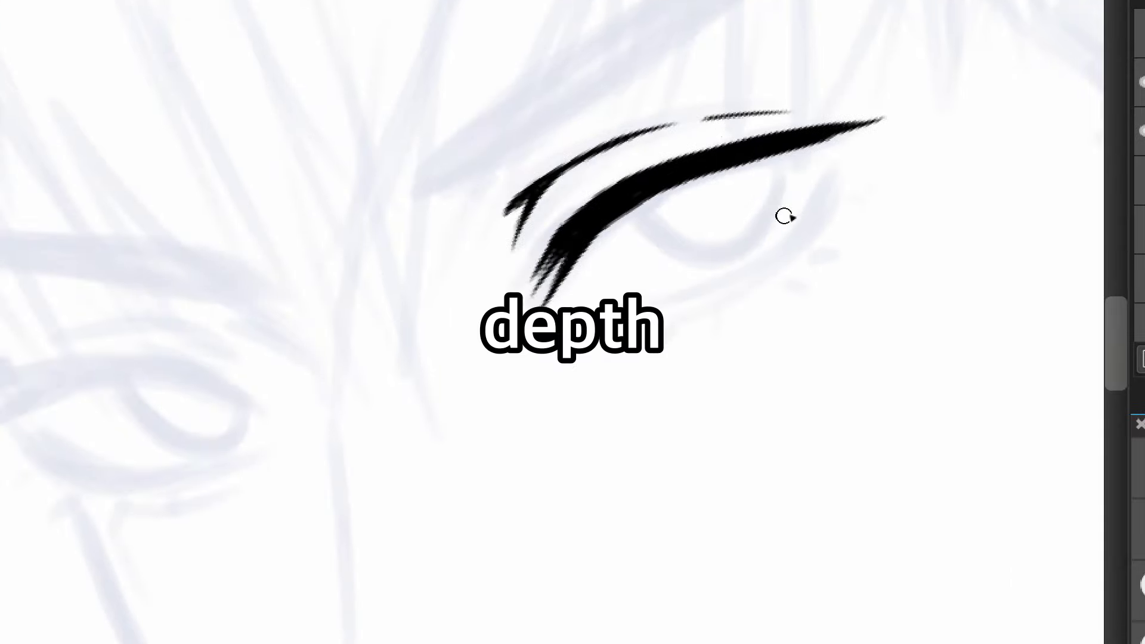
Step: Ink the eye over the sketch with a tapered lower lash line, iris strokes and thickened lash details
{"action": "mouse_move", "coordinate": [824, 176]}
{"action": "left_mouse_down"}
{"action": "mouse_move", "coordinate": [798, 230]}
{"action": "mouse_move", "coordinate": [743, 270]}
{"action": "mouse_move", "coordinate": [578, 338]}
{"action": "left_mouse_up"}
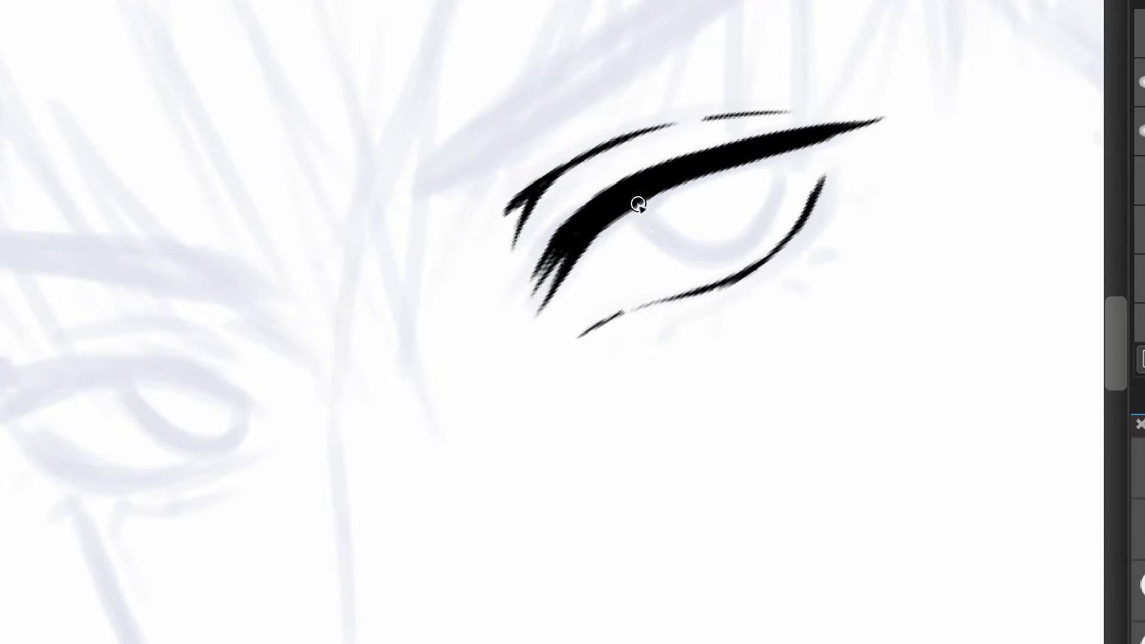
{"action": "left_click_drag", "start_coordinate": [672, 244], "coordinate": [692, 258]}
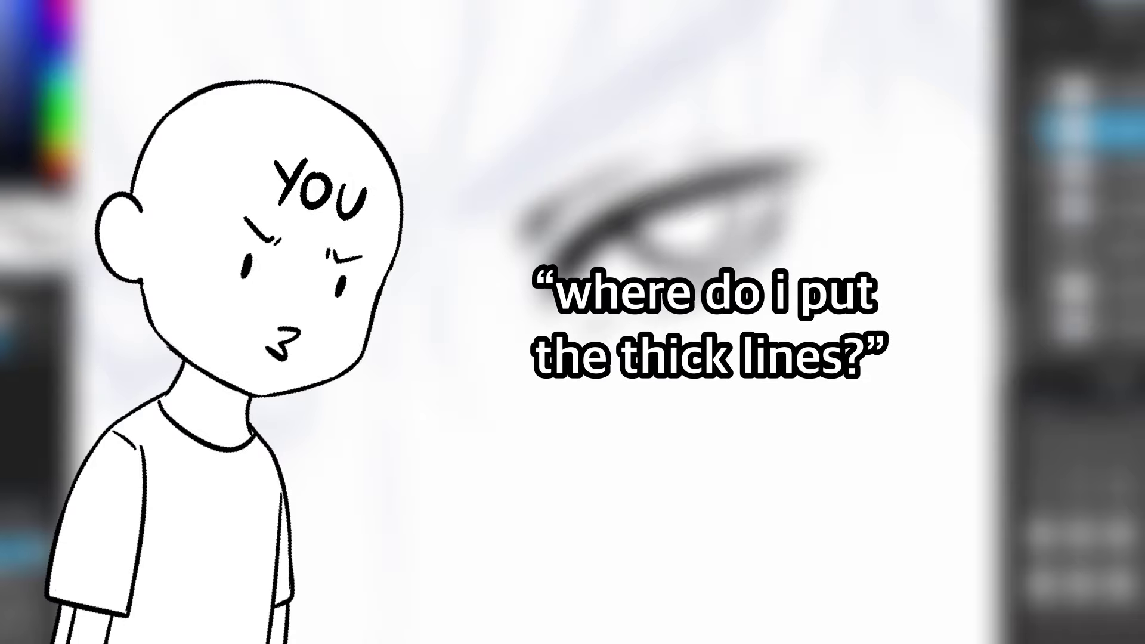
{"action": "left_click_drag", "start_coordinate": [799, 178], "coordinate": [874, 186]}
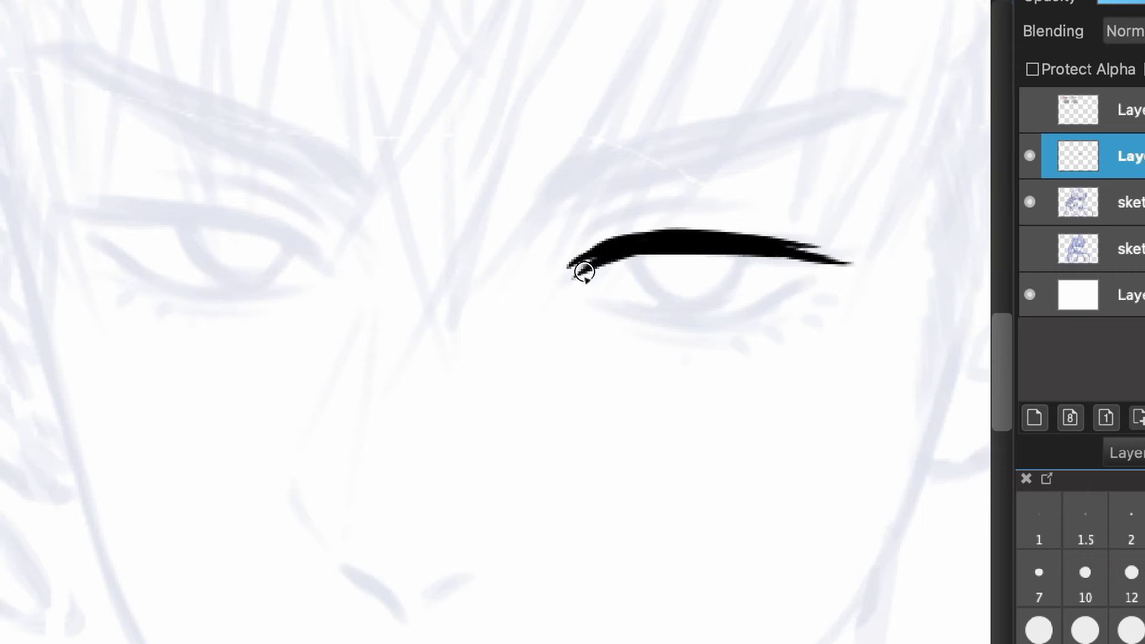
{"action": "left_click_drag", "start_coordinate": [802, 277], "coordinate": [746, 306]}
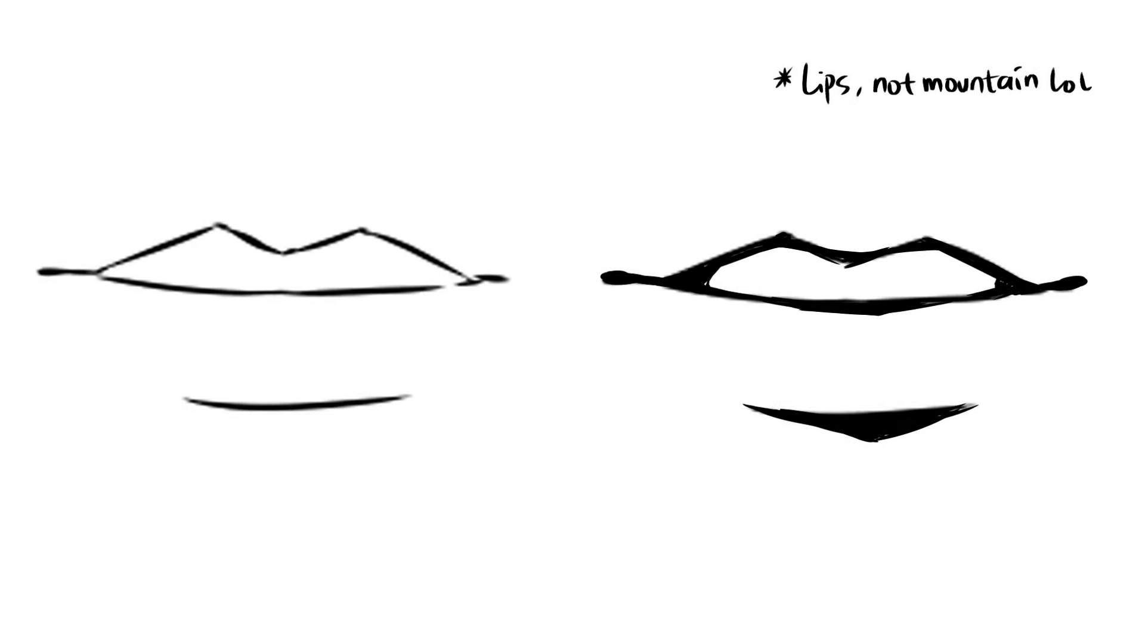
Step: Thicken the ink where lines meet on the collar folds, the face and the overlapping hair strands
{"action": "left_click_drag", "start_coordinate": [341, 359], "coordinate": [380, 410]}
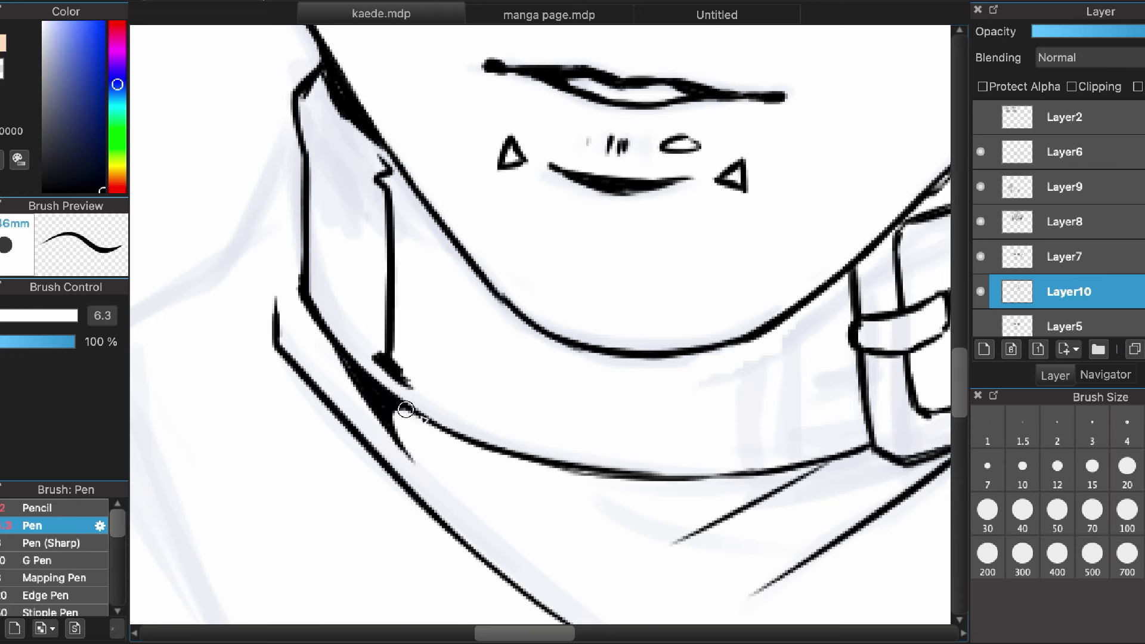
{"action": "scroll", "coordinate": [405, 410], "scroll_direction": "down", "scroll_amount": 2}
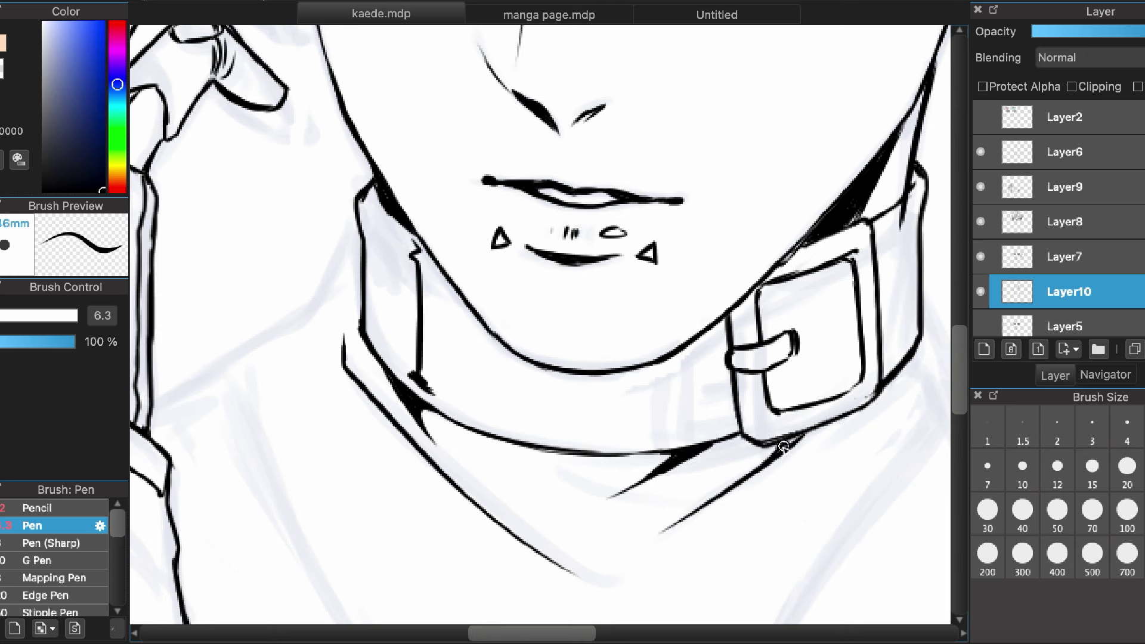
{"action": "left_click_drag", "start_coordinate": [571, 165], "coordinate": [562, 183]}
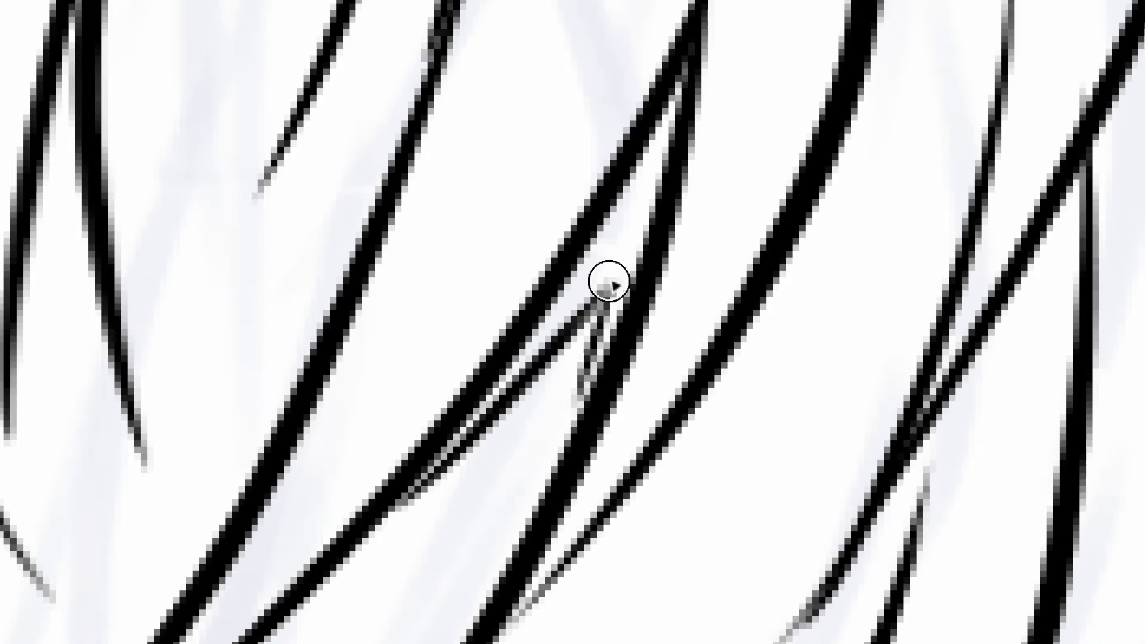
{"action": "mouse_move", "coordinate": [603, 322]}
{"action": "left_mouse_down"}
{"action": "mouse_move", "coordinate": [622, 254]}
{"action": "mouse_move", "coordinate": [590, 315]}
{"action": "mouse_move", "coordinate": [507, 358]}
{"action": "left_mouse_up"}
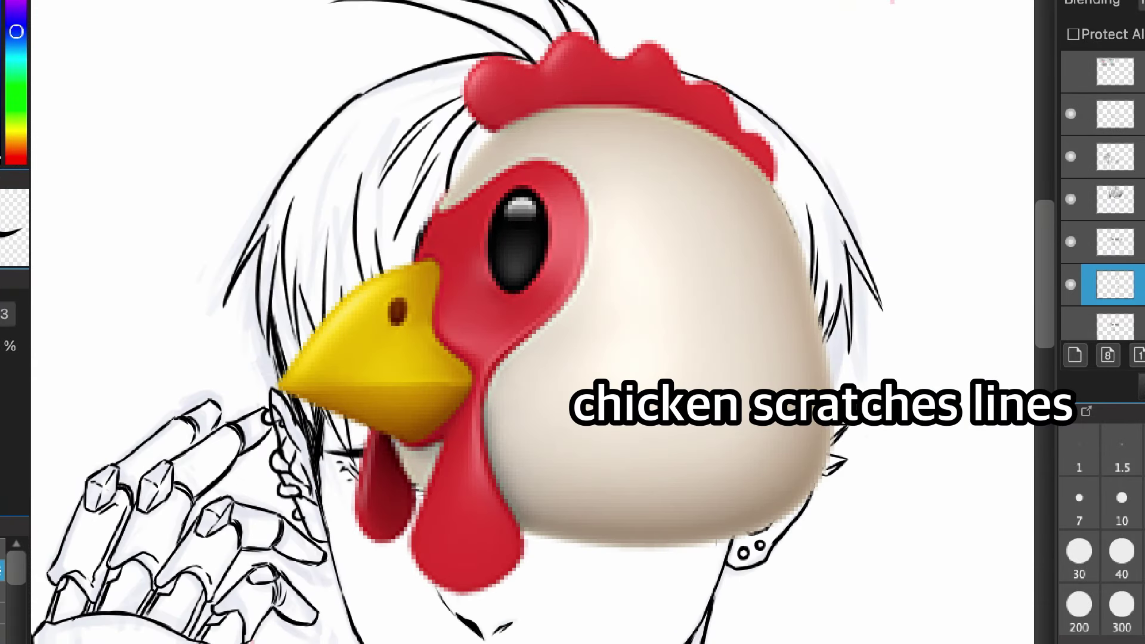
Step: Draw a patch of short, overlapping diagonal scratch strokes on a blank canvas as a messy linework example
{"action": "mouse_move", "coordinate": [476, 194]}
{"action": "left_mouse_down"}
{"action": "mouse_move", "coordinate": [452, 231]}
{"action": "mouse_move", "coordinate": [467, 220]}
{"action": "mouse_move", "coordinate": [463, 233]}
{"action": "mouse_move", "coordinate": [413, 257]}
{"action": "mouse_move", "coordinate": [404, 289]}
{"action": "mouse_move", "coordinate": [432, 238]}
{"action": "mouse_move", "coordinate": [431, 283]}
{"action": "left_mouse_up"}
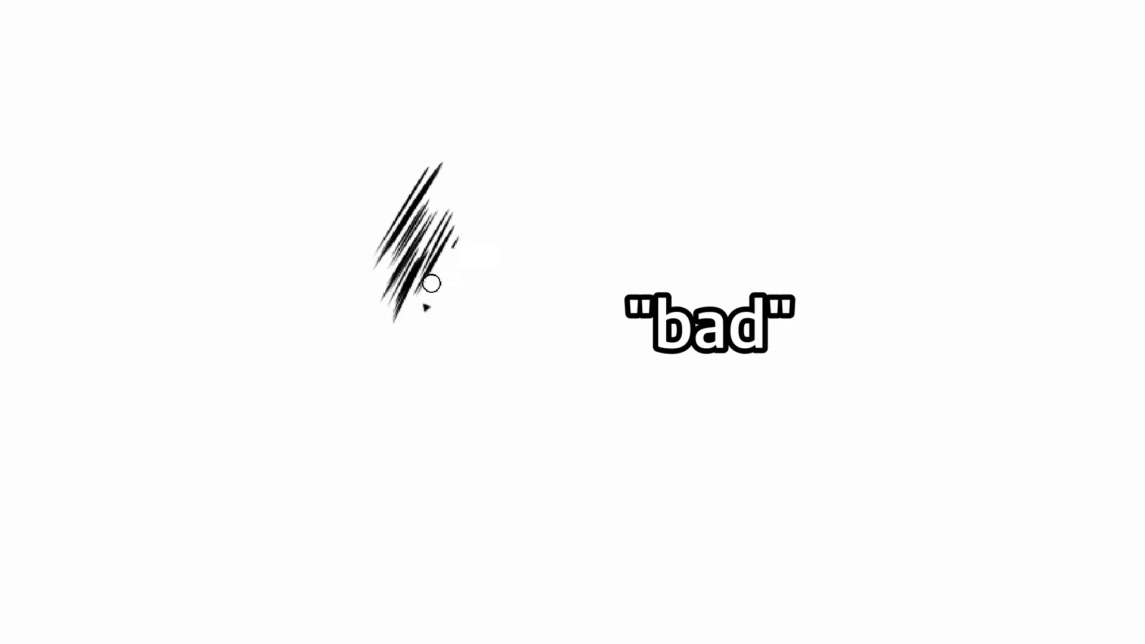
{"action": "left_click_drag", "start_coordinate": [445, 242], "coordinate": [482, 159]}
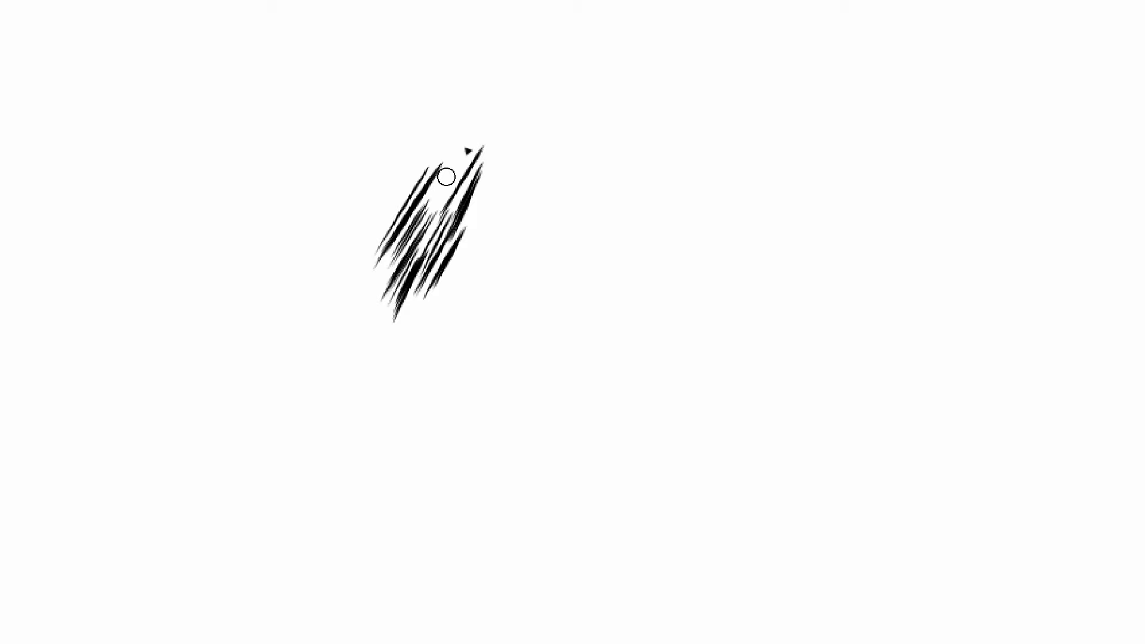
{"action": "left_click_drag", "start_coordinate": [431, 235], "coordinate": [463, 164]}
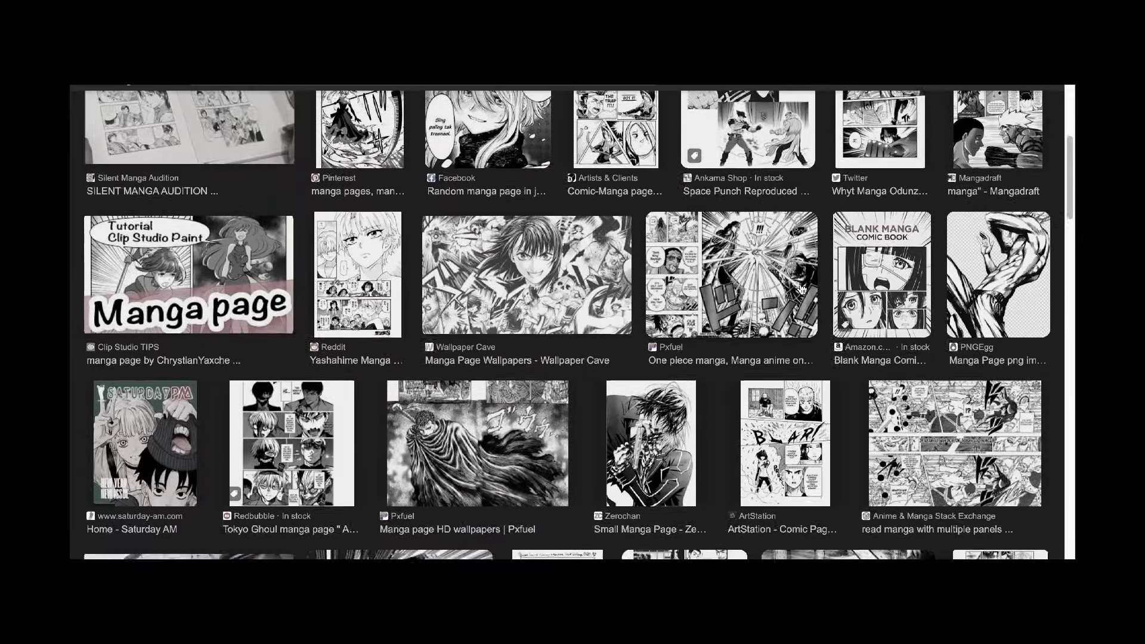
Step: Browse the manga page image results for examples of black-and-white shading and tones
{"action": "scroll", "coordinate": [801, 290], "scroll_direction": "down", "scroll_amount": 2}
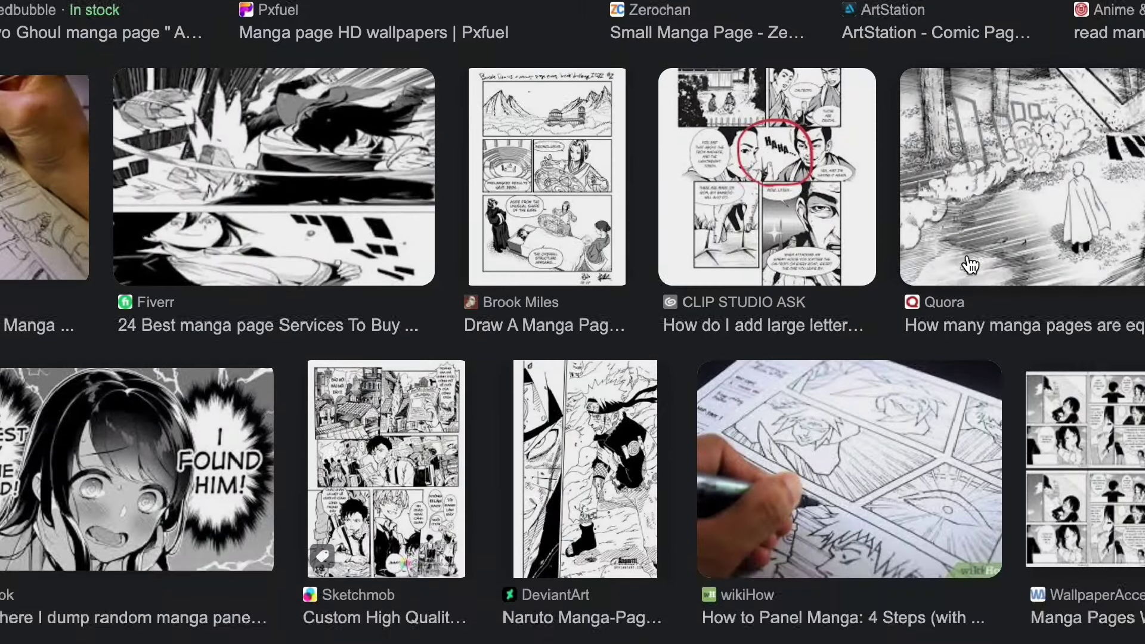
{"action": "scroll", "coordinate": [775, 280], "scroll_direction": "down", "scroll_amount": 3}
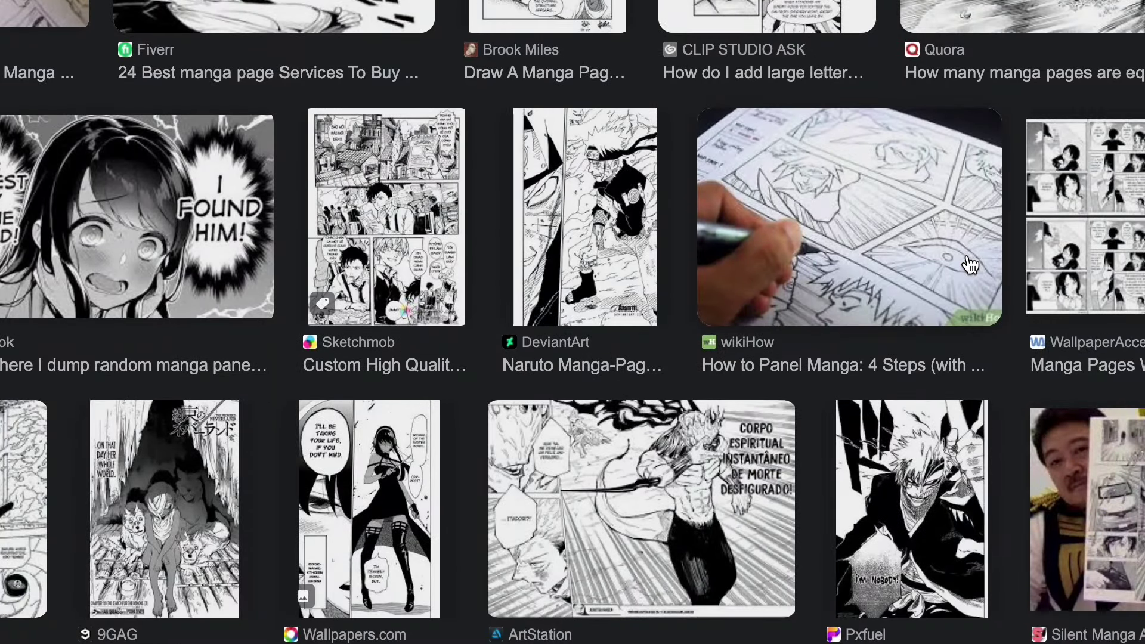
{"action": "scroll", "coordinate": [970, 264], "scroll_direction": "down", "scroll_amount": 5}
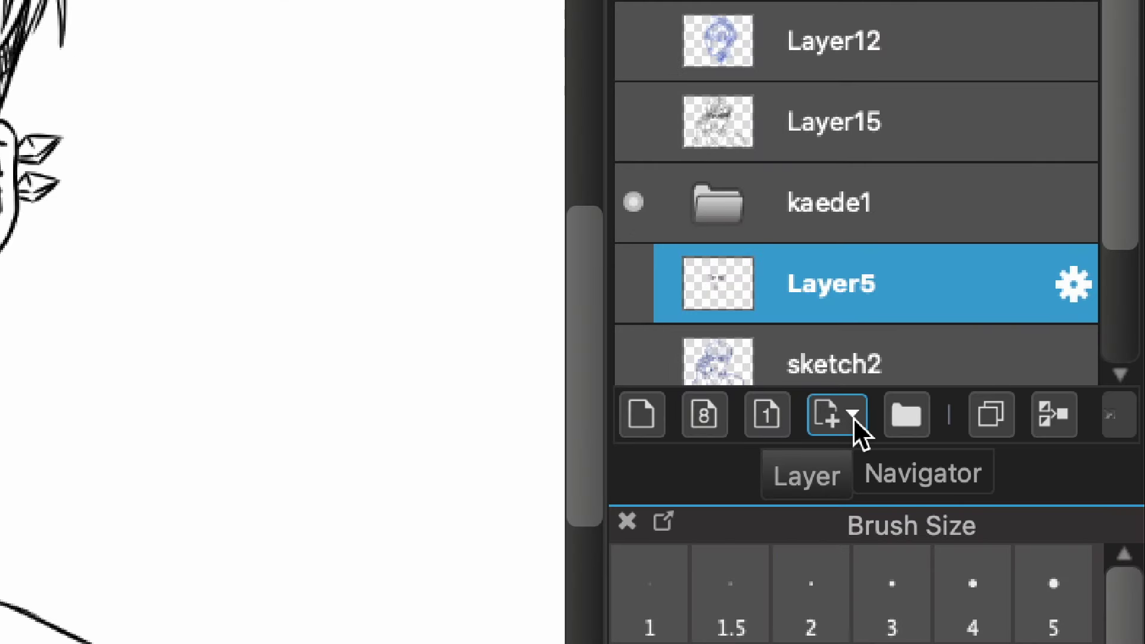
Step: Add a halftone layer above Layer5 and brush dot tone over the character's hair
{"action": "left_click", "coordinate": [854, 417]}
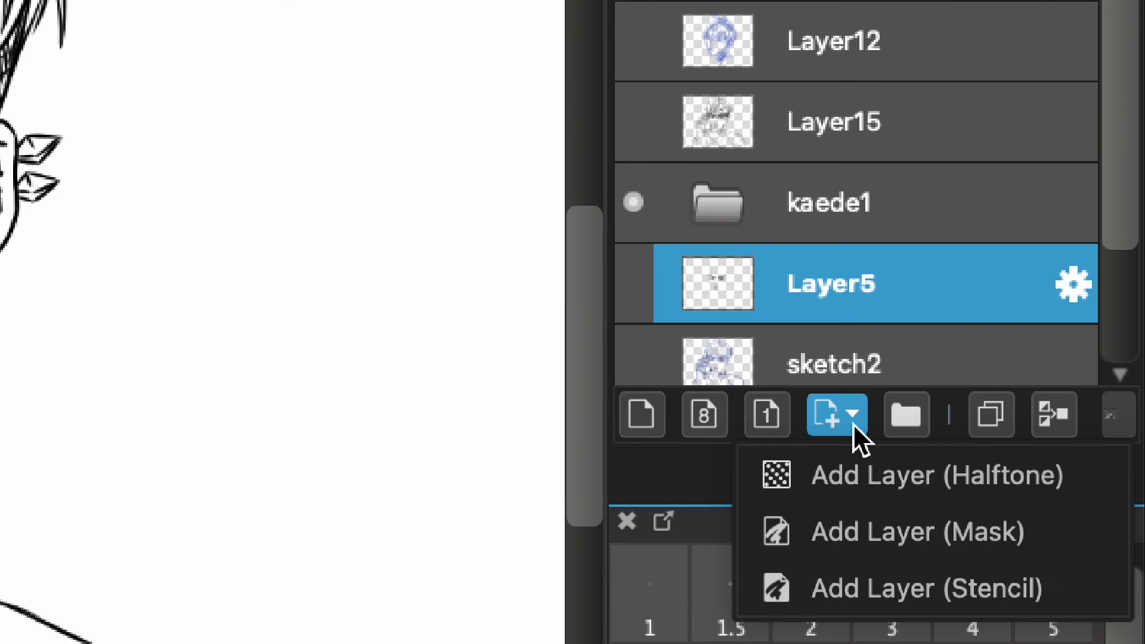
{"action": "left_click", "coordinate": [860, 475]}
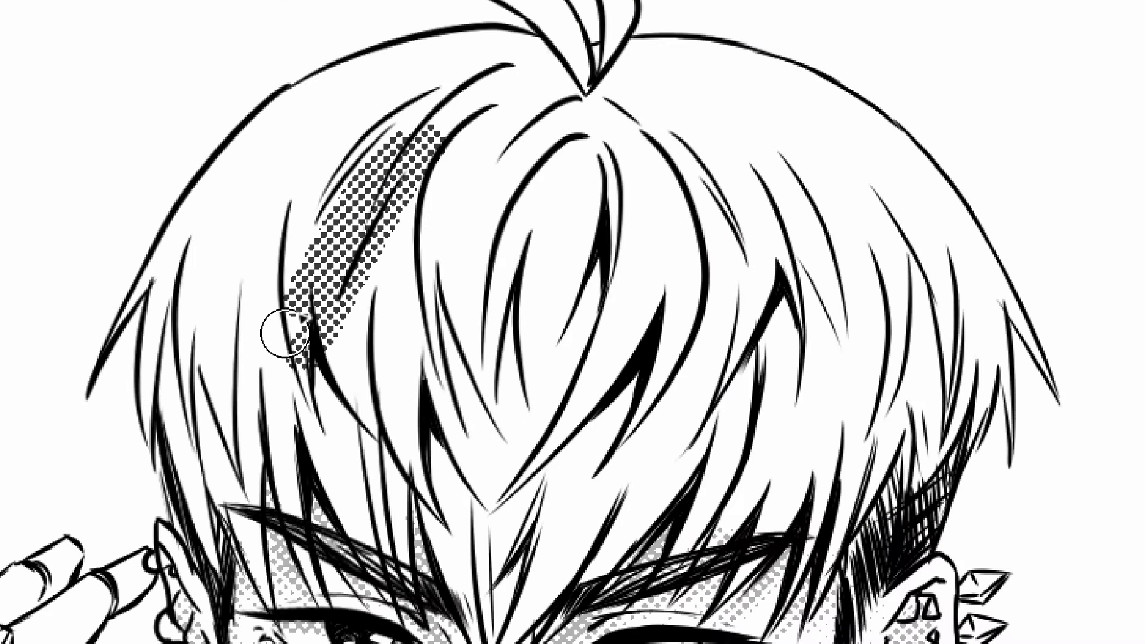
{"action": "mouse_move", "coordinate": [282, 327]}
{"action": "left_mouse_down"}
{"action": "mouse_move", "coordinate": [345, 295]}
{"action": "mouse_move", "coordinate": [384, 360]}
{"action": "mouse_move", "coordinate": [407, 323]}
{"action": "mouse_move", "coordinate": [429, 467]}
{"action": "mouse_move", "coordinate": [450, 380]}
{"action": "mouse_move", "coordinate": [469, 415]}
{"action": "mouse_move", "coordinate": [473, 386]}
{"action": "mouse_move", "coordinate": [471, 440]}
{"action": "mouse_move", "coordinate": [439, 406]}
{"action": "mouse_move", "coordinate": [449, 497]}
{"action": "left_mouse_up"}
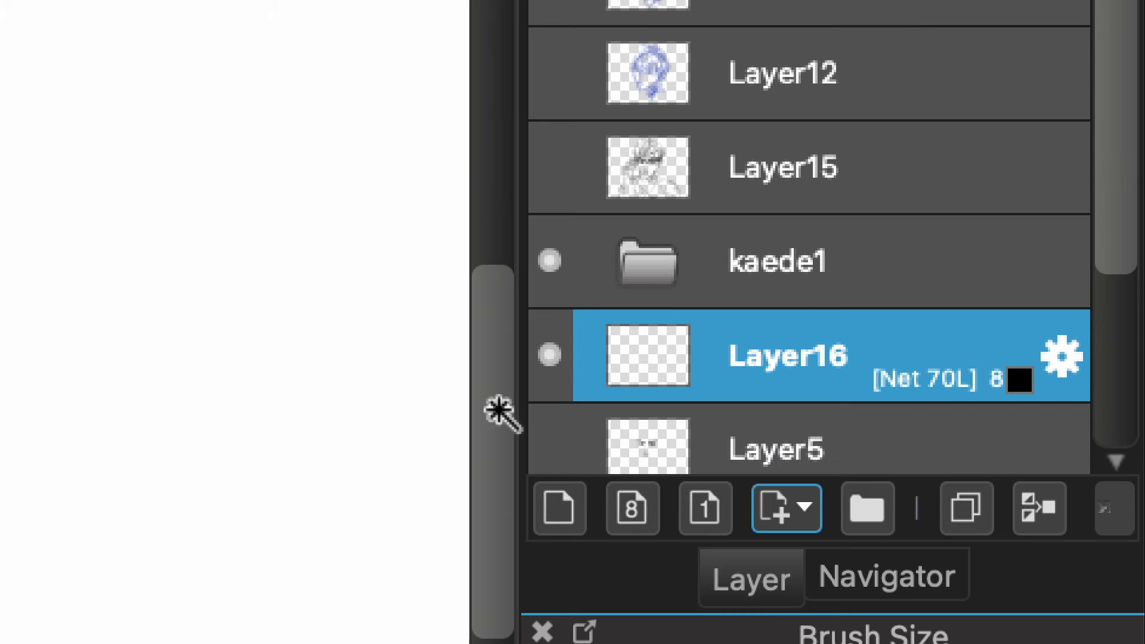
Step: Check the halftone pattern options of Layer16 and brush net-dot shading over the nose and under the eye
{"action": "left_click", "coordinate": [1060, 358]}
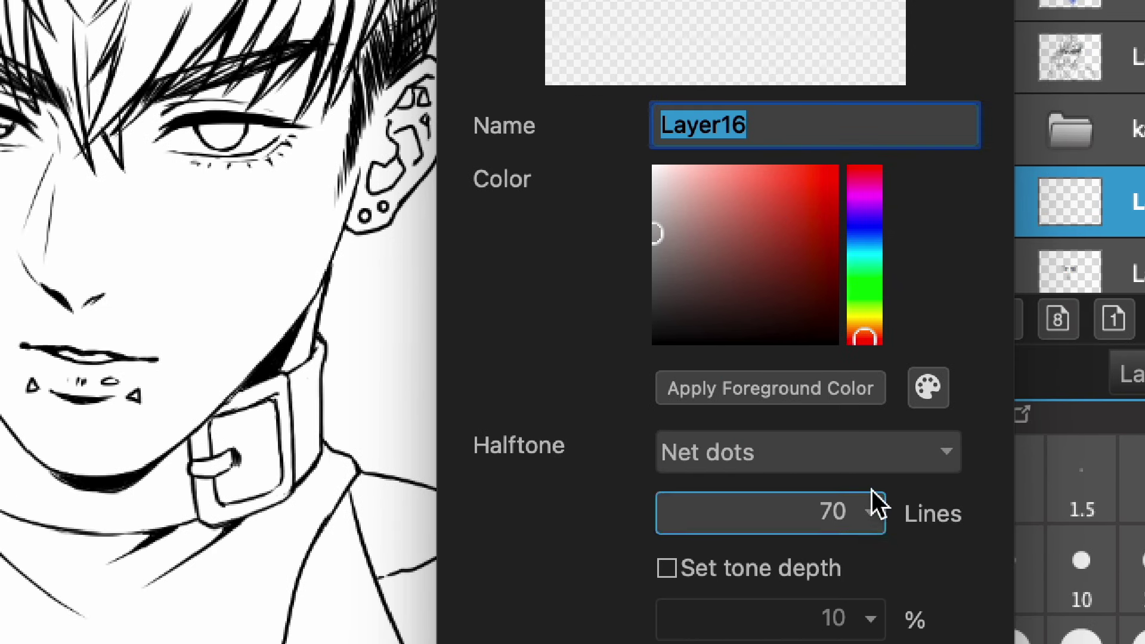
{"action": "left_click", "coordinate": [817, 544]}
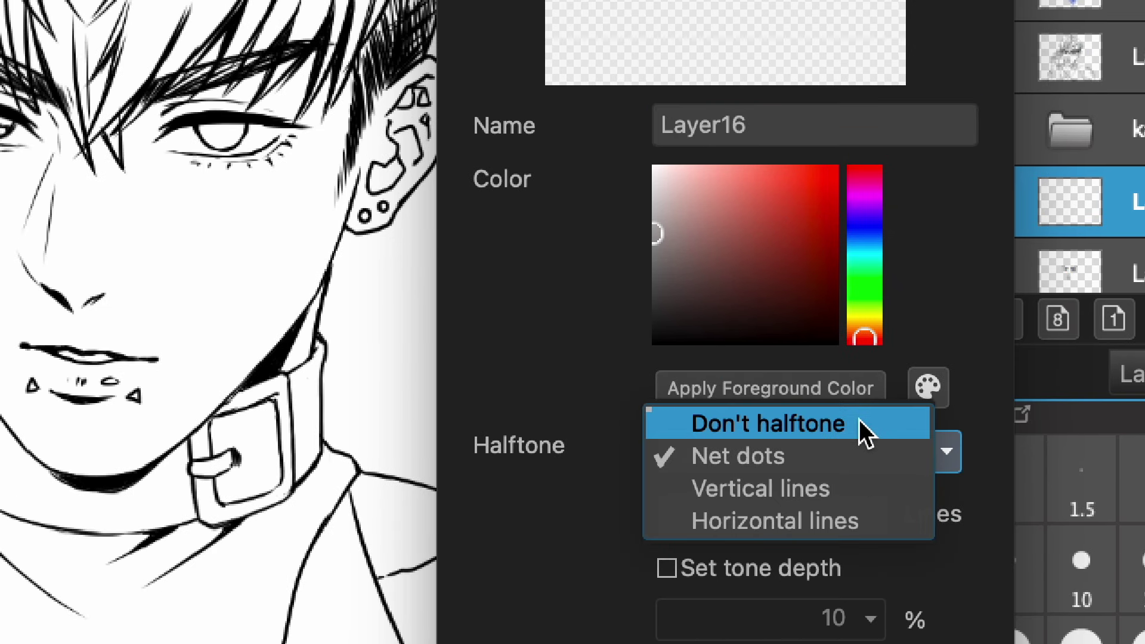
{"action": "key", "text": "Escape"}
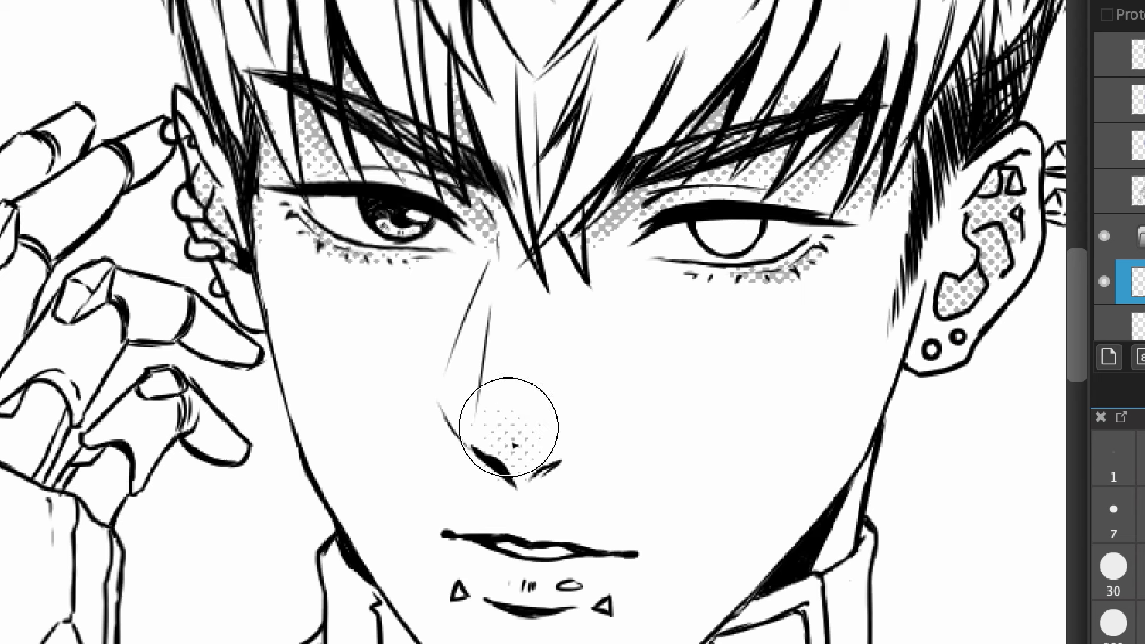
{"action": "mouse_move", "coordinate": [511, 409]}
{"action": "left_mouse_down"}
{"action": "mouse_move", "coordinate": [513, 379]}
{"action": "mouse_move", "coordinate": [523, 440]}
{"action": "mouse_move", "coordinate": [547, 354]}
{"action": "mouse_move", "coordinate": [547, 409]}
{"action": "mouse_move", "coordinate": [521, 366]}
{"action": "left_mouse_up"}
{"action": "mouse_move", "coordinate": [288, 250]}
{"action": "left_mouse_down"}
{"action": "mouse_move", "coordinate": [289, 262]}
{"action": "mouse_move", "coordinate": [348, 286]}
{"action": "left_mouse_up"}
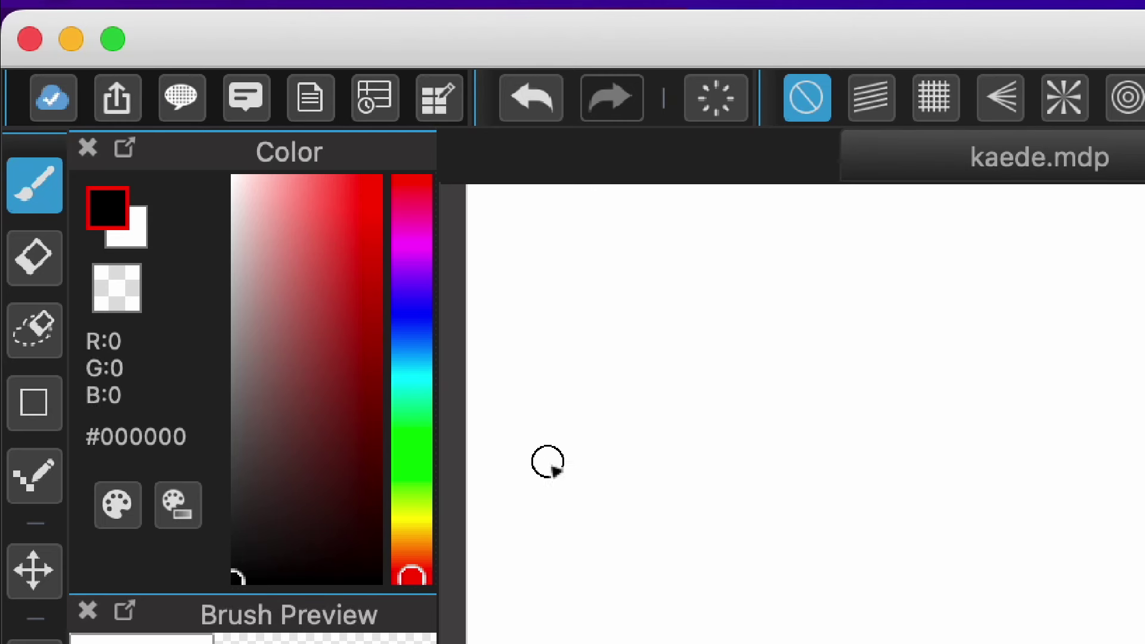
Step: Open the material library and look through the tile tones in their different line counts and densities
{"action": "left_click", "coordinate": [185, 95]}
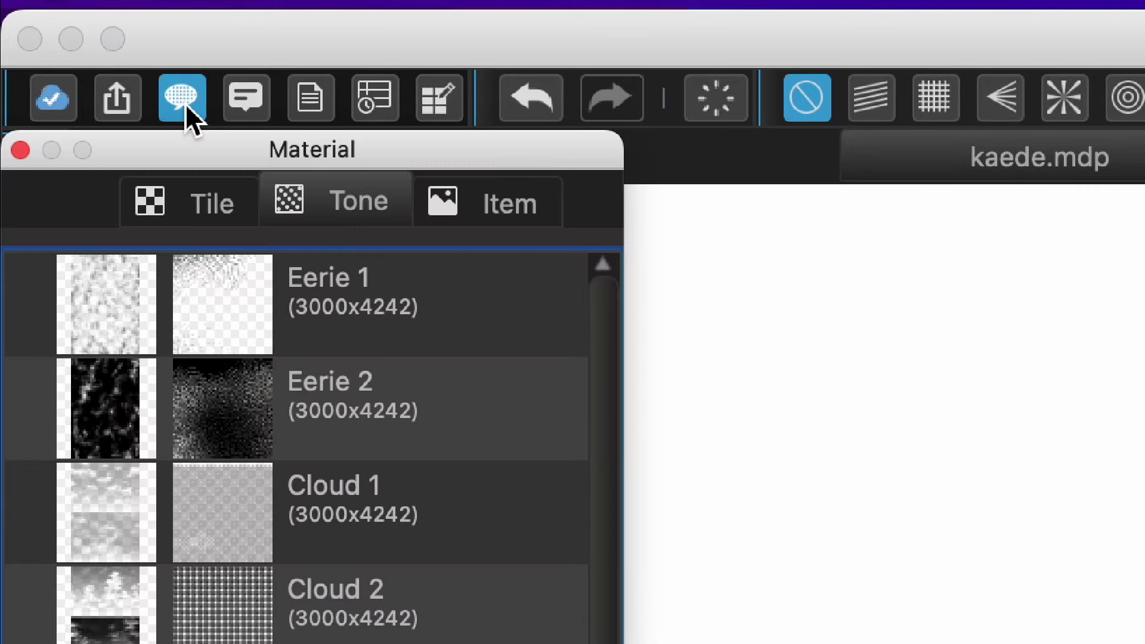
{"action": "left_click", "coordinate": [193, 210]}
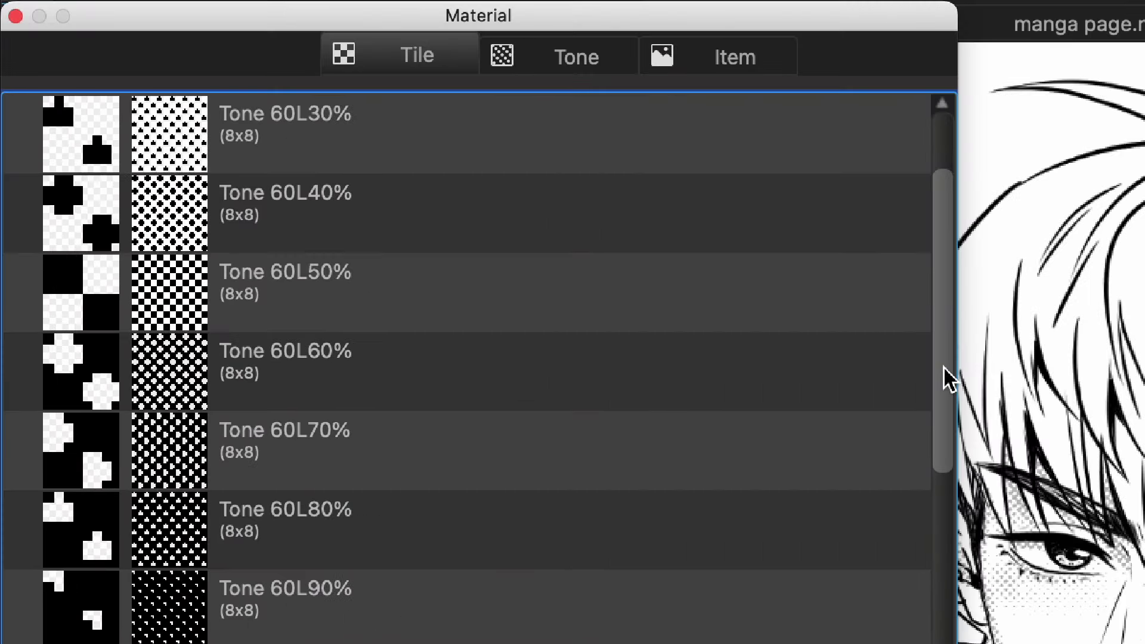
{"action": "scroll", "coordinate": [948, 380], "scroll_direction": "down", "scroll_amount": 20}
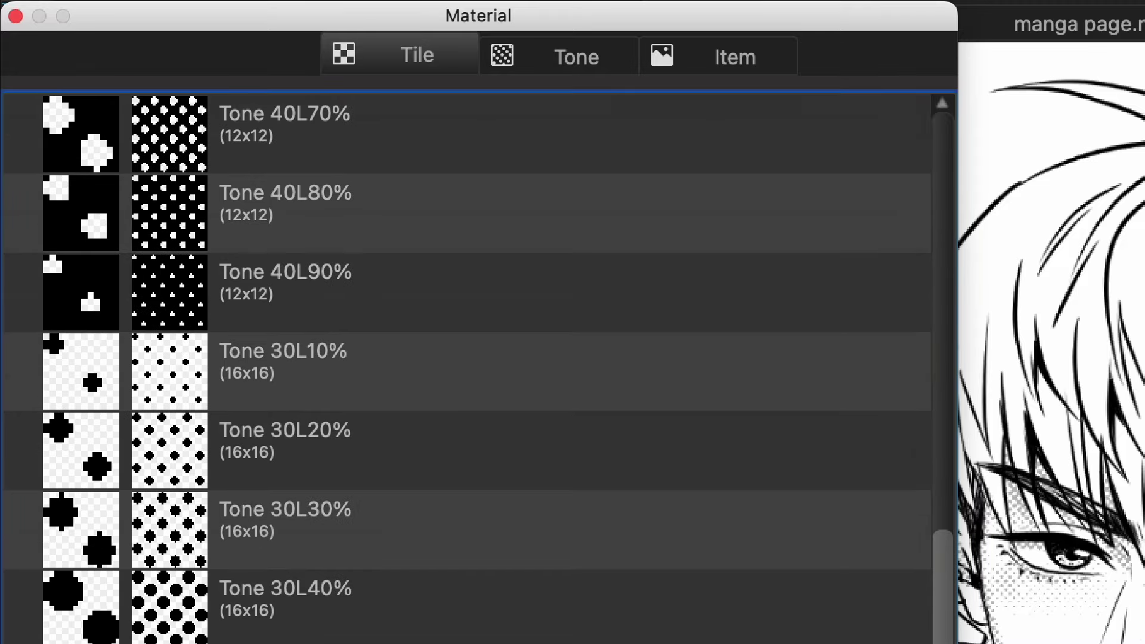
{"action": "scroll", "coordinate": [953, 485], "scroll_direction": "up", "scroll_amount": 15}
{"action": "scroll", "coordinate": [953, 486], "scroll_direction": "up", "scroll_amount": 7}
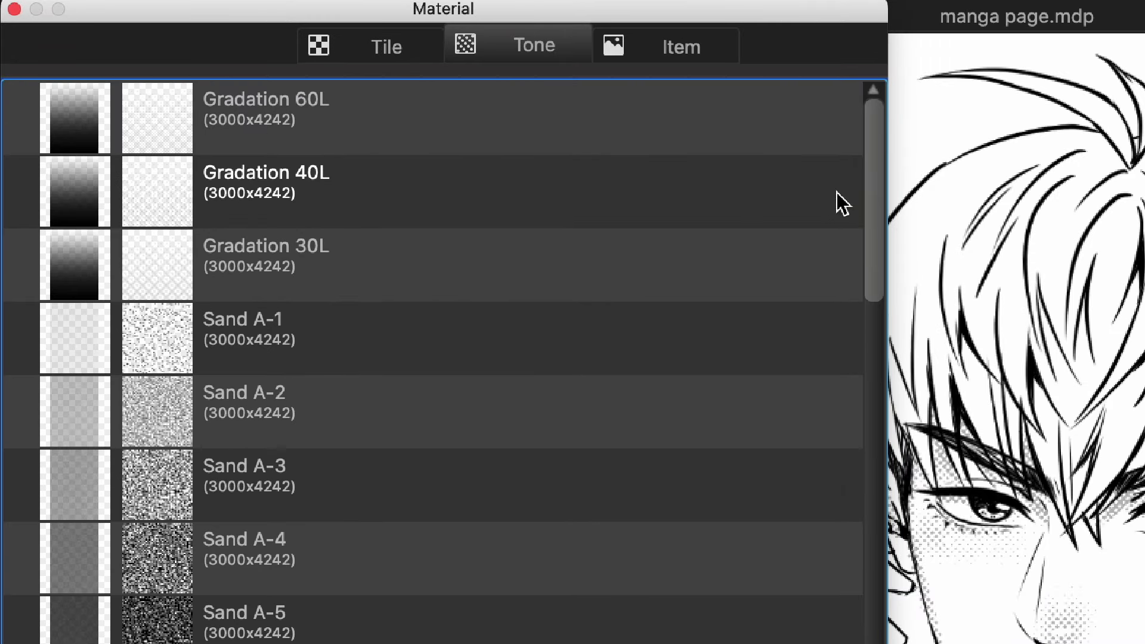
Step: Look through the tone materials, from gradations and sand to linework, clouds and flowers, and the item materials
{"action": "scroll", "coordinate": [880, 265], "scroll_direction": "down", "scroll_amount": 6}
{"action": "scroll", "coordinate": [880, 266], "scroll_direction": "down", "scroll_amount": 15}
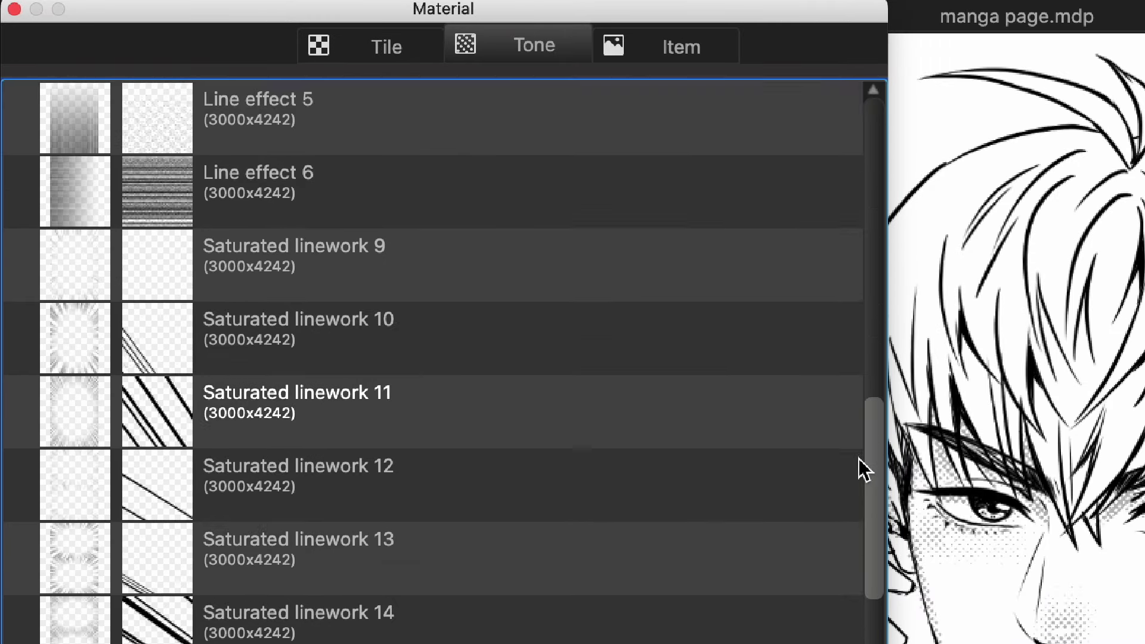
{"action": "scroll", "coordinate": [860, 438], "scroll_direction": "down", "scroll_amount": 5}
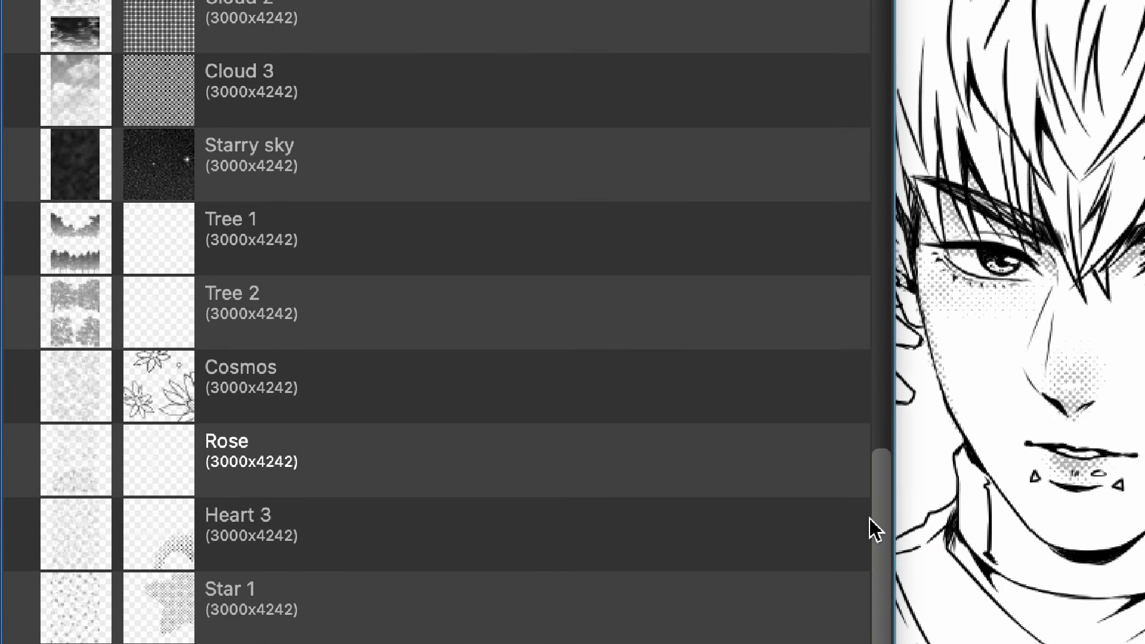
{"action": "left_click_drag", "start_coordinate": [877, 539], "coordinate": [872, 217]}
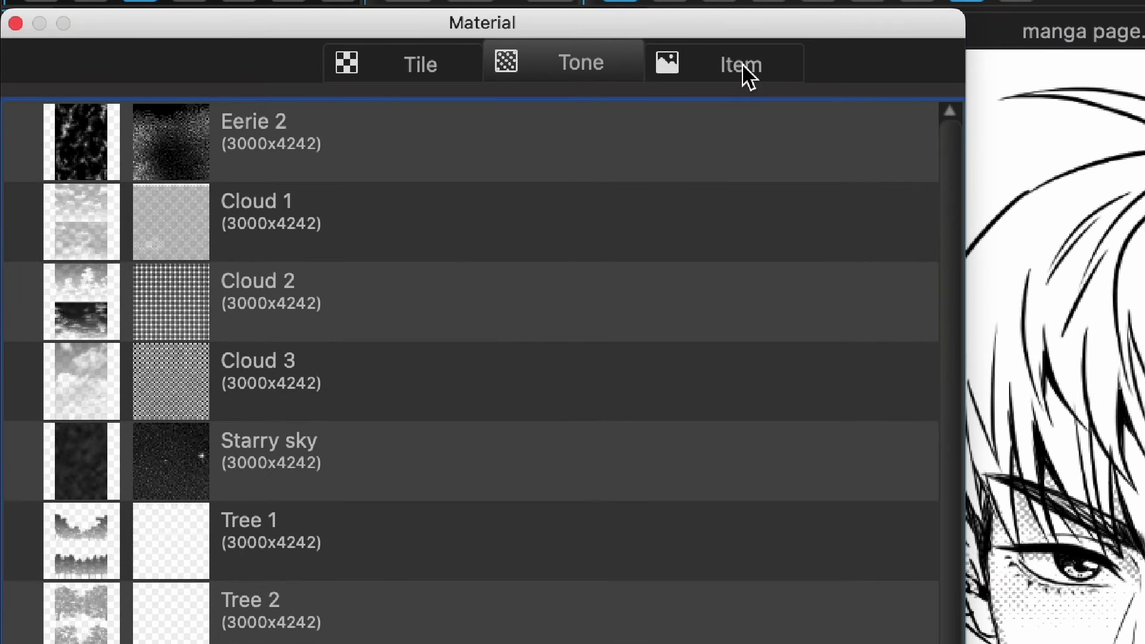
{"action": "left_click", "coordinate": [745, 69]}
{"action": "left_click_drag", "start_coordinate": [81, 141], "coordinate": [1144, 643]}
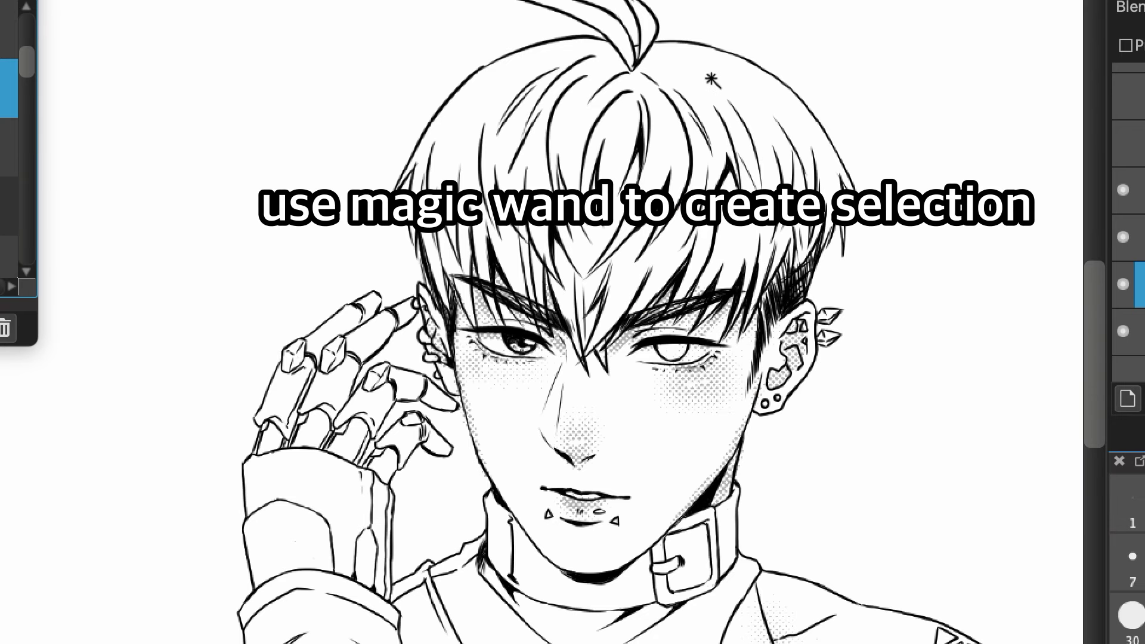
Step: Select the hair areas with the magic wand and fill them with the Tone 60L50% material
{"action": "left_click", "coordinate": [533, 310]}
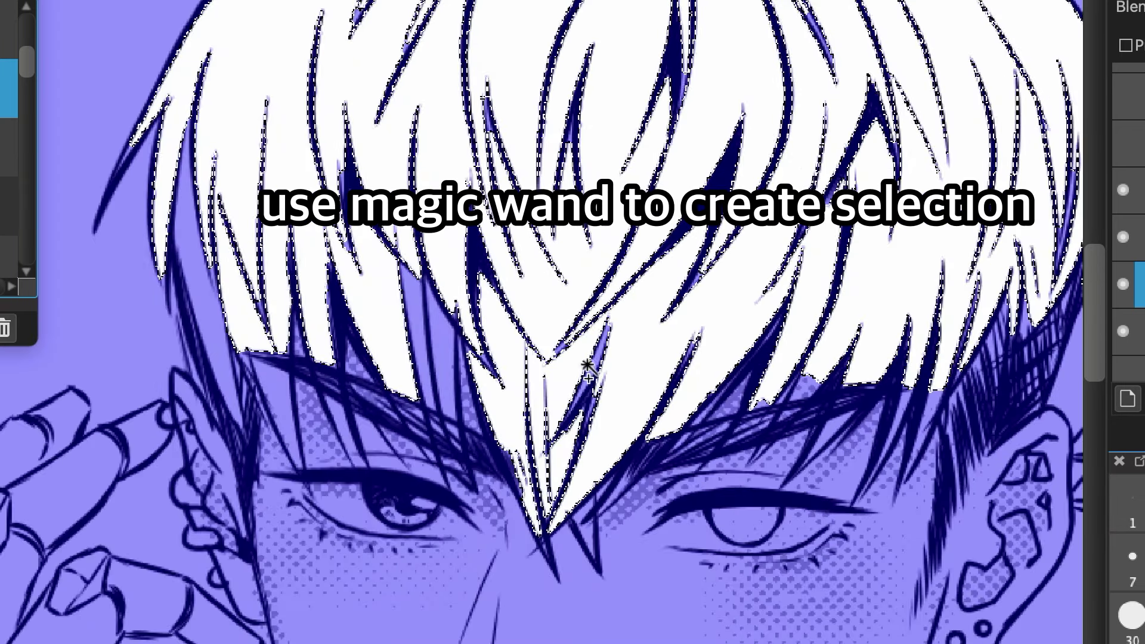
{"action": "left_click_drag", "start_coordinate": [119, 288], "coordinate": [951, 542]}
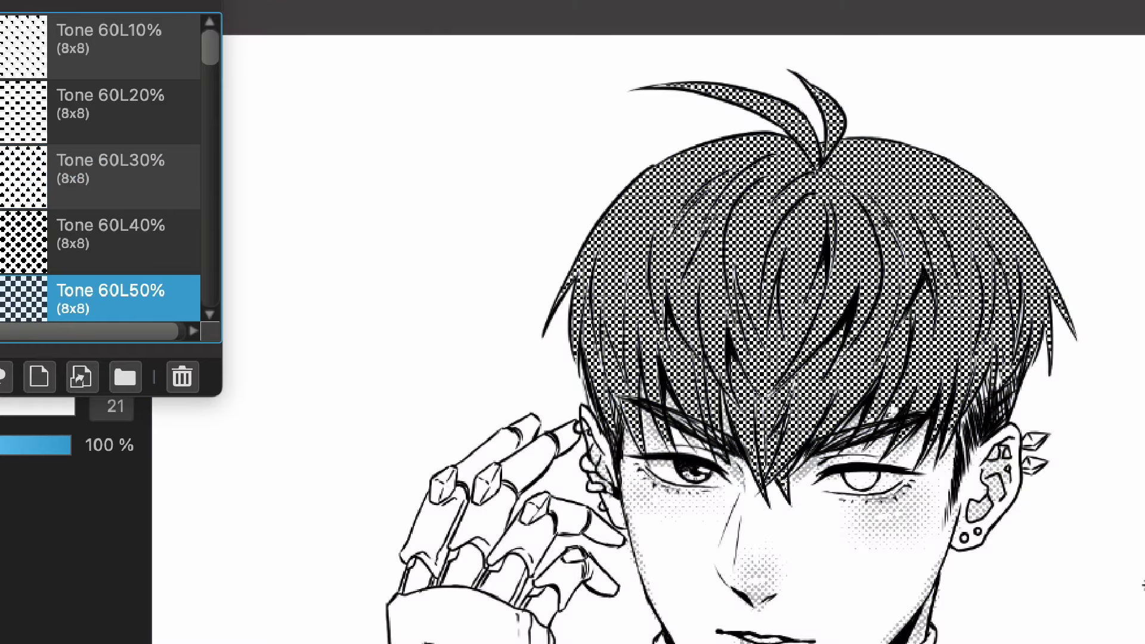
Step: Erase a band of short vertical streaks from the hair tone across the head to form highlights
{"action": "left_click_drag", "start_coordinate": [471, 133], "coordinate": [432, 250]}
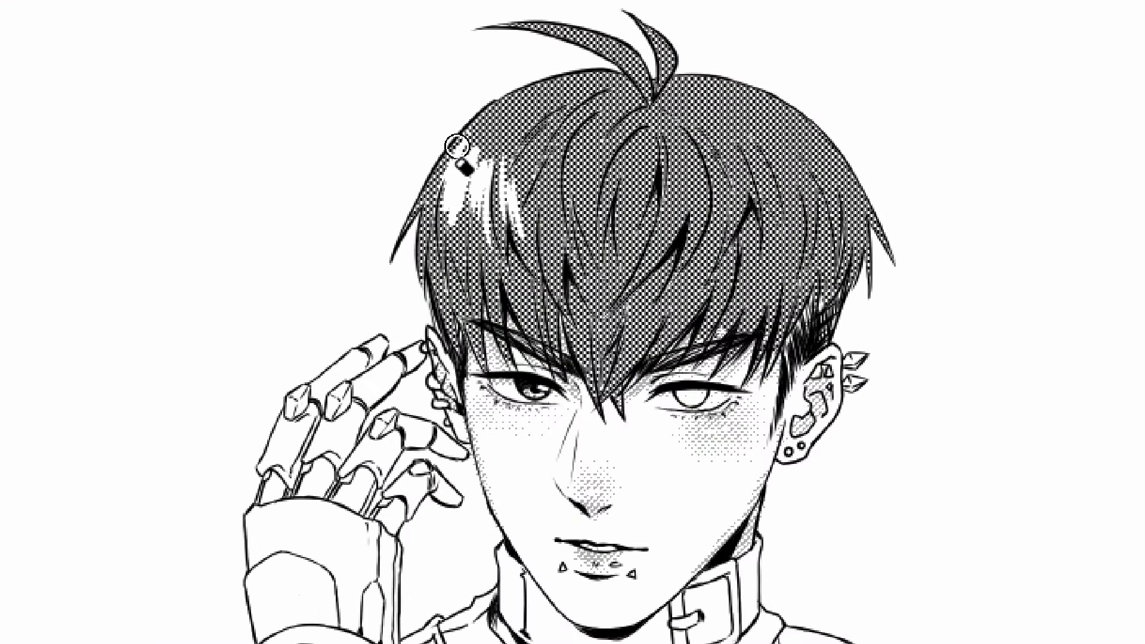
{"action": "left_click_drag", "start_coordinate": [584, 200], "coordinate": [573, 236]}
{"action": "mouse_move", "coordinate": [599, 149]}
{"action": "left_mouse_down"}
{"action": "mouse_move", "coordinate": [590, 256]}
{"action": "mouse_move", "coordinate": [596, 214]}
{"action": "left_mouse_up"}
{"action": "left_click_drag", "start_coordinate": [573, 176], "coordinate": [549, 236]}
{"action": "mouse_move", "coordinate": [635, 170]}
{"action": "left_mouse_down"}
{"action": "mouse_move", "coordinate": [623, 227]}
{"action": "mouse_move", "coordinate": [619, 182]}
{"action": "mouse_move", "coordinate": [644, 238]}
{"action": "left_mouse_up"}
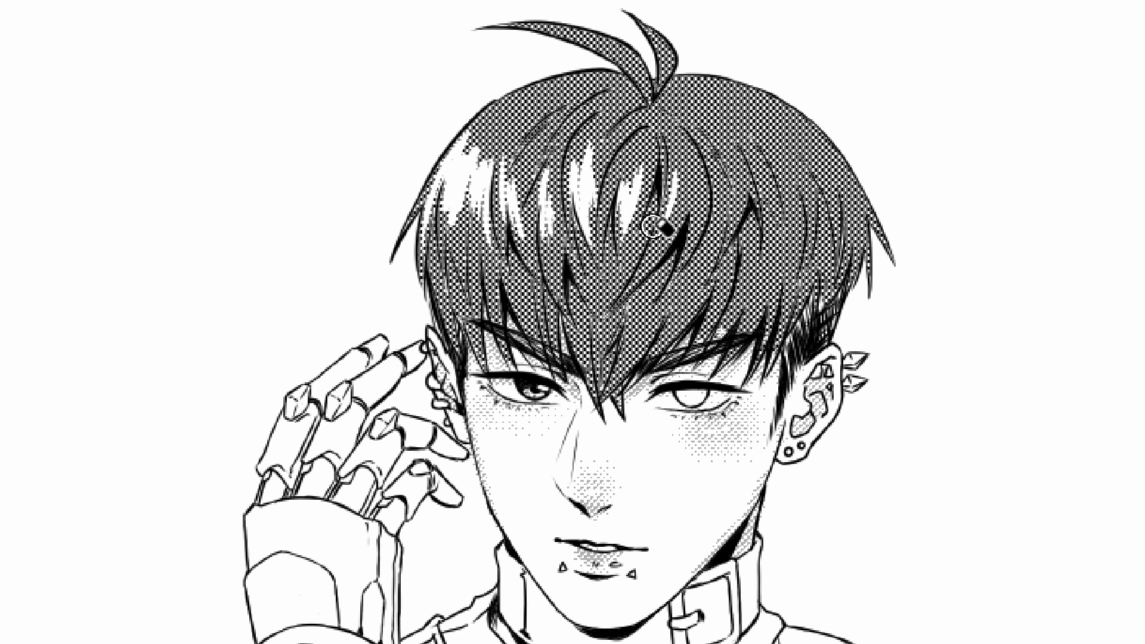
{"action": "mouse_move", "coordinate": [686, 149]}
{"action": "left_mouse_down"}
{"action": "mouse_move", "coordinate": [656, 253]}
{"action": "mouse_move", "coordinate": [686, 263]}
{"action": "left_mouse_up"}
{"action": "left_click_drag", "start_coordinate": [787, 173], "coordinate": [772, 244]}
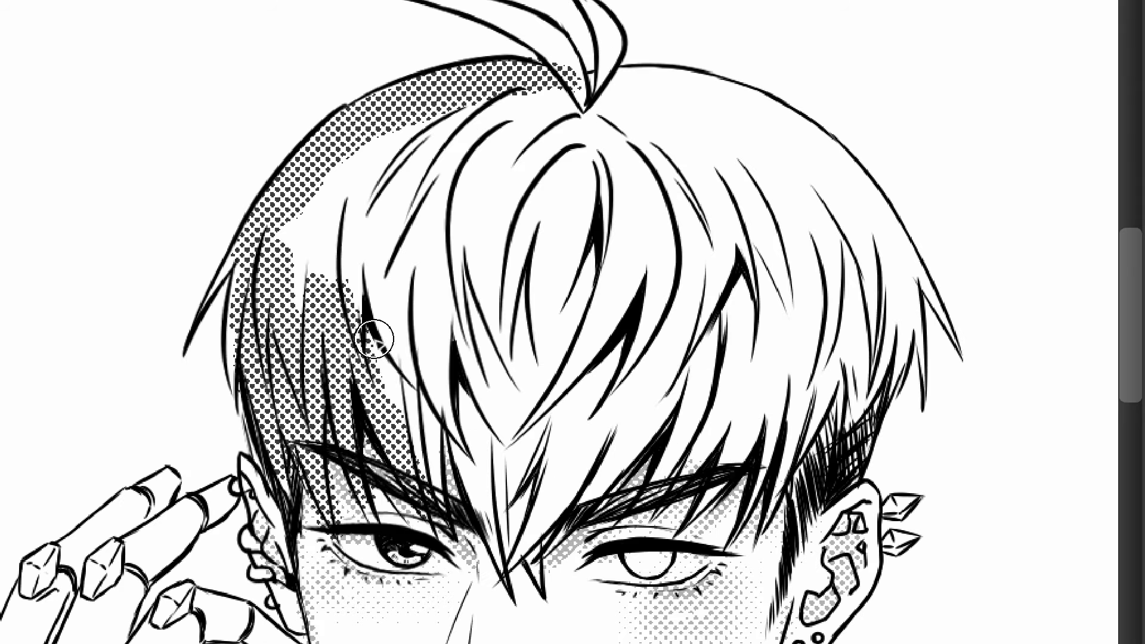
Step: Brush halftone shading by hand across the hair on the halftone layer
{"action": "left_click_drag", "start_coordinate": [417, 268], "coordinate": [387, 483]}
{"action": "mouse_move", "coordinate": [429, 137]}
{"action": "left_mouse_down"}
{"action": "mouse_move", "coordinate": [369, 393]}
{"action": "mouse_move", "coordinate": [298, 238]}
{"action": "mouse_move", "coordinate": [507, 119]}
{"action": "mouse_move", "coordinate": [453, 250]}
{"action": "mouse_move", "coordinate": [497, 486]}
{"action": "mouse_move", "coordinate": [528, 554]}
{"action": "mouse_move", "coordinate": [585, 414]}
{"action": "mouse_move", "coordinate": [662, 382]}
{"action": "mouse_move", "coordinate": [698, 441]}
{"action": "mouse_move", "coordinate": [788, 358]}
{"action": "left_mouse_up"}
Step: Try the Rose tone material on the canvas, discard it, and place the Heart 3 tone as the portrait's background instead
{"action": "mouse_move", "coordinate": [143, 418]}
{"action": "left_mouse_down"}
{"action": "mouse_move", "coordinate": [391, 358]}
{"action": "mouse_move", "coordinate": [440, 518]}
{"action": "left_mouse_up"}
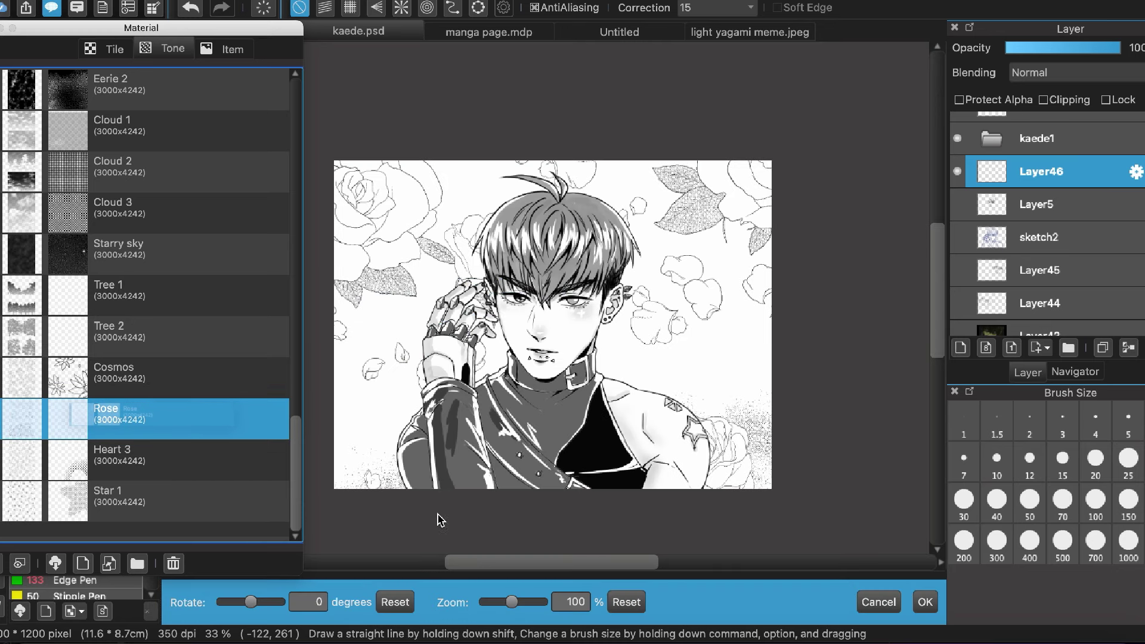
{"action": "key", "text": "Escape"}
{"action": "left_click", "coordinate": [263, 451]}
{"action": "left_click_drag", "start_coordinate": [263, 451], "coordinate": [540, 301]}
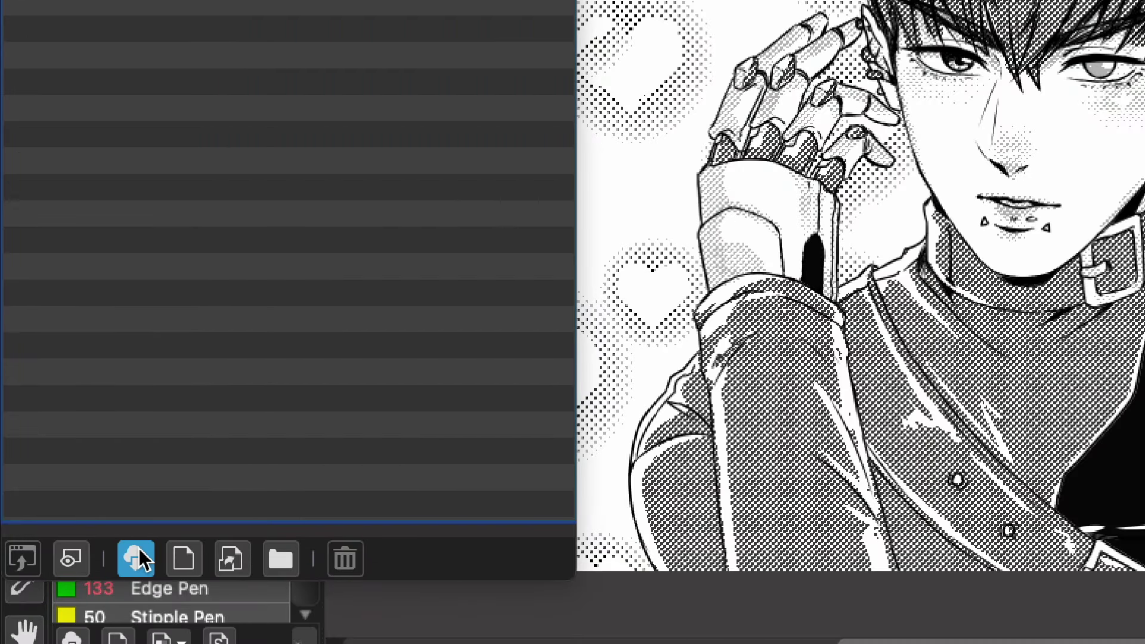
Step: Browse the cloud item materials and preview MI000012 Helicopter 3
{"action": "left_click", "coordinate": [138, 559]}
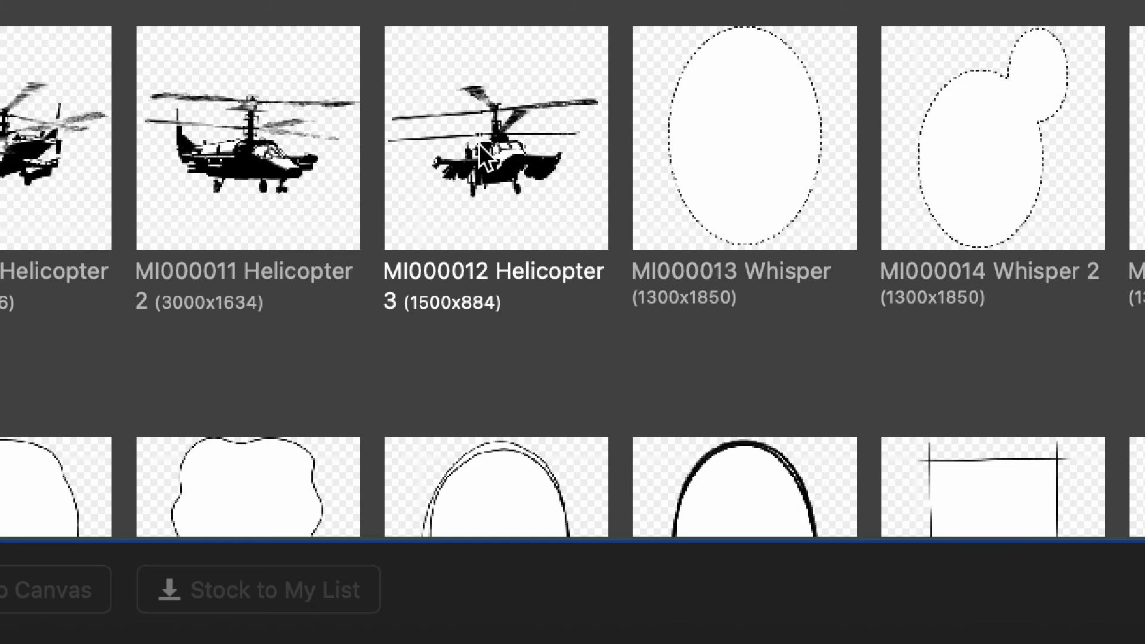
{"action": "left_click", "coordinate": [481, 147]}
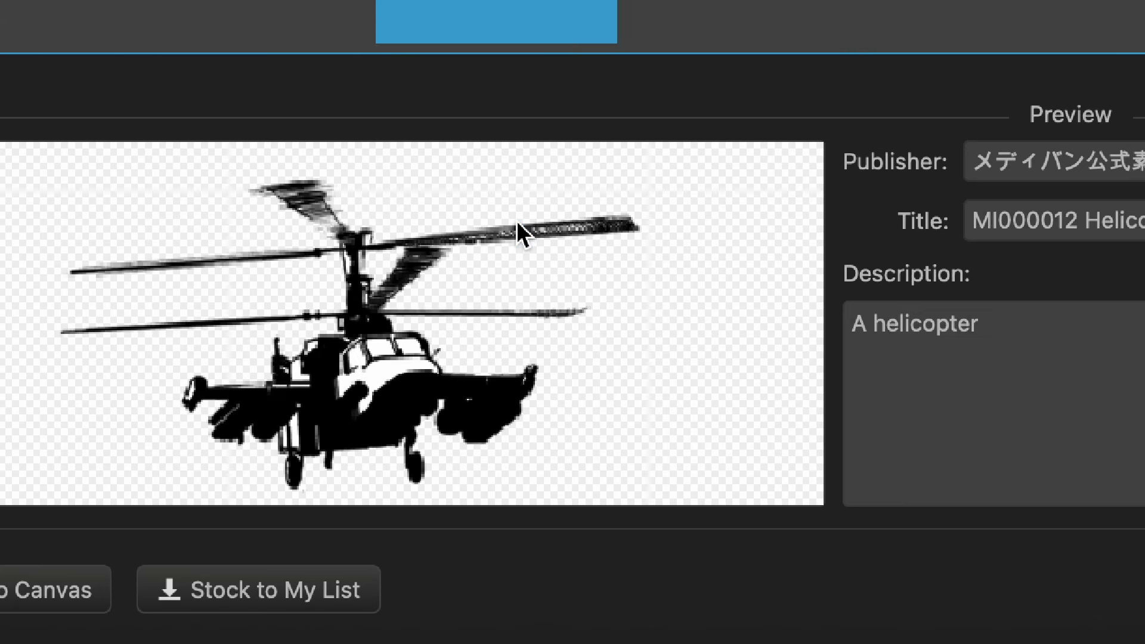
{"action": "left_click", "coordinate": [869, 462]}
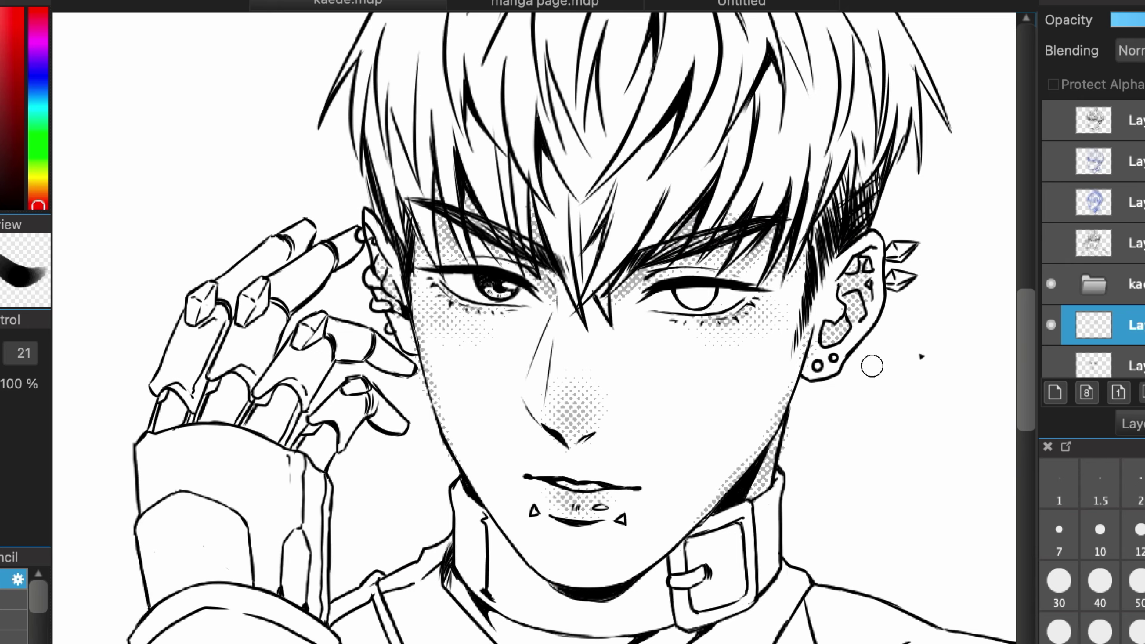
Step: Brush halftone shading onto the cuff of the mechanical hand's wrist
{"action": "scroll", "coordinate": [871, 366], "scroll_direction": "down", "scroll_amount": 5}
{"action": "scroll", "coordinate": [136, 450], "scroll_direction": "up", "scroll_amount": 5}
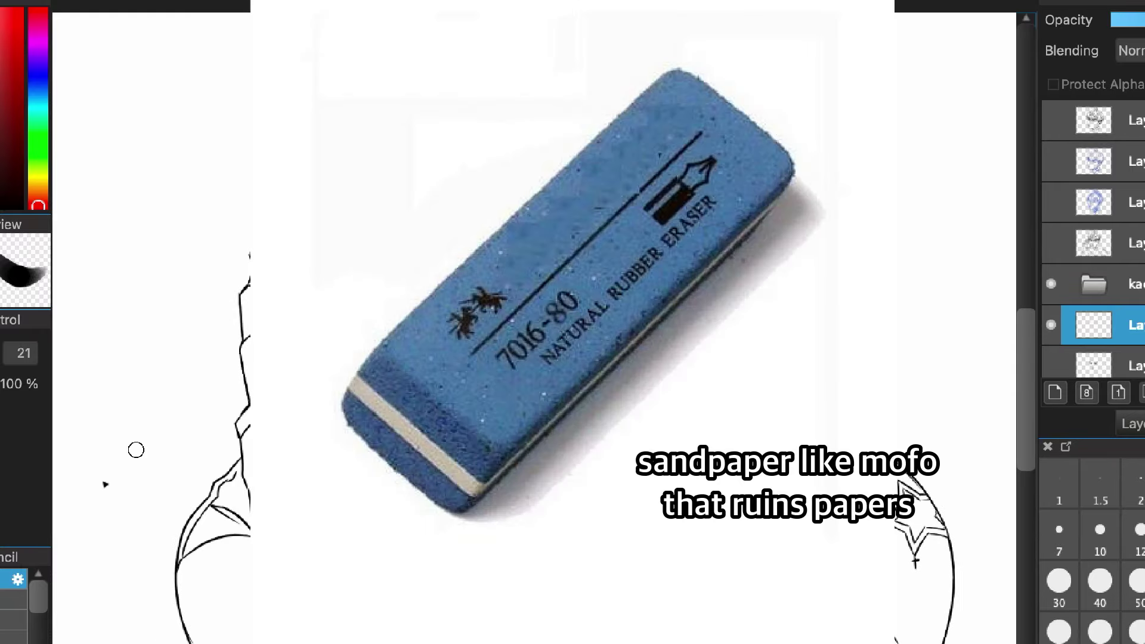
{"action": "key", "text": "e"}
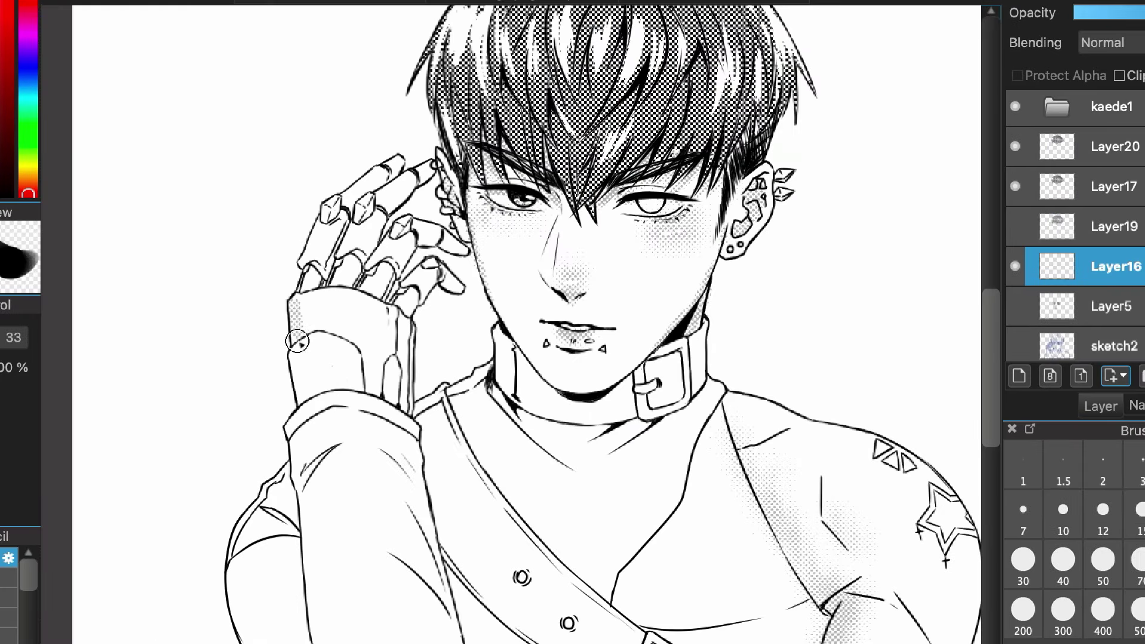
{"action": "left_click_drag", "start_coordinate": [339, 387], "coordinate": [332, 359]}
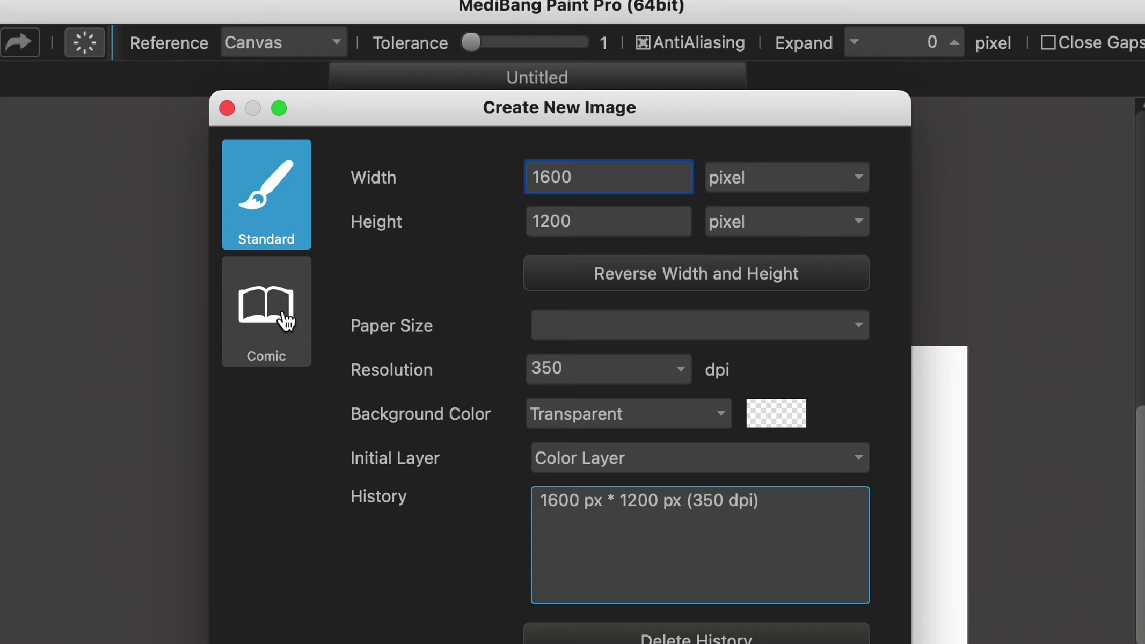
Step: Create a new comic page from the Manga (A4 Manuscript): 350dpi template
{"action": "left_click", "coordinate": [281, 345]}
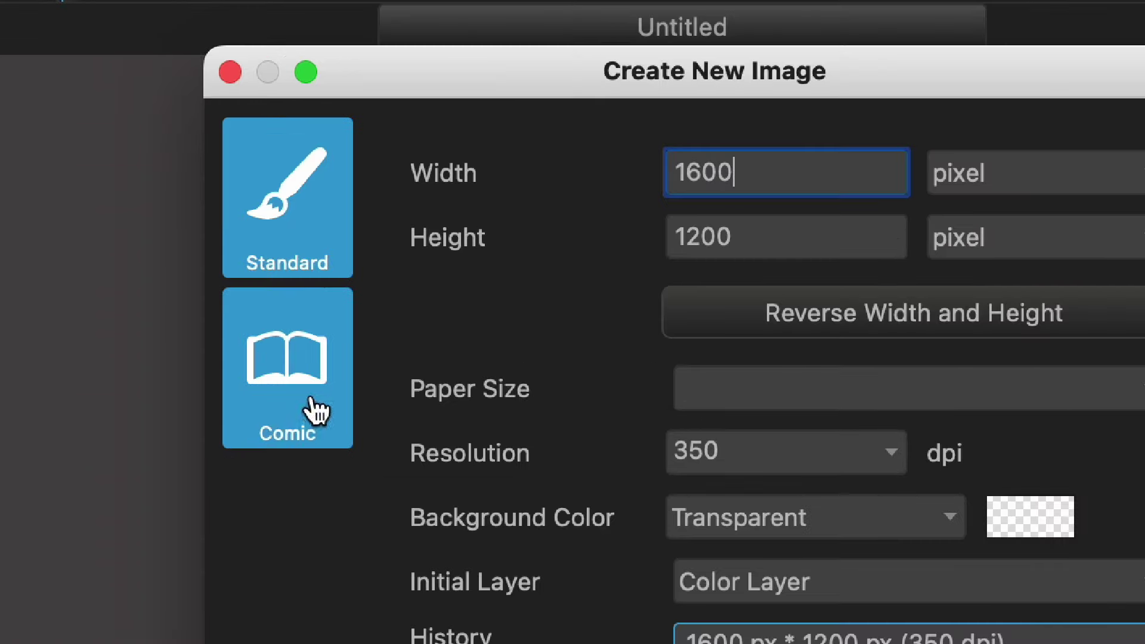
{"action": "left_click", "coordinate": [284, 341]}
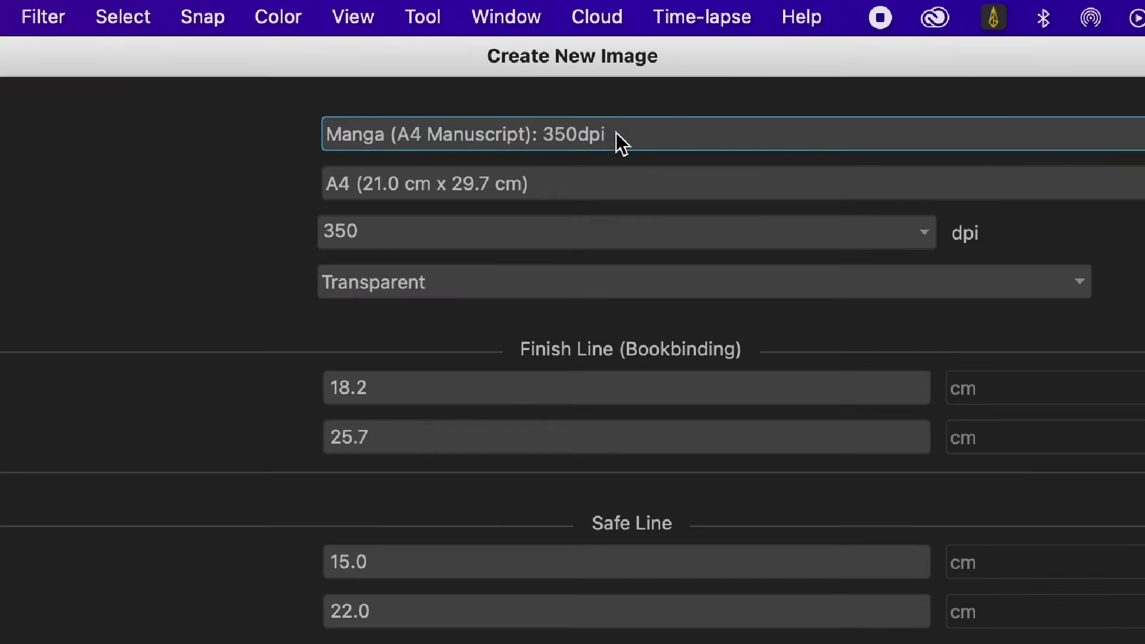
{"action": "left_click", "coordinate": [620, 139]}
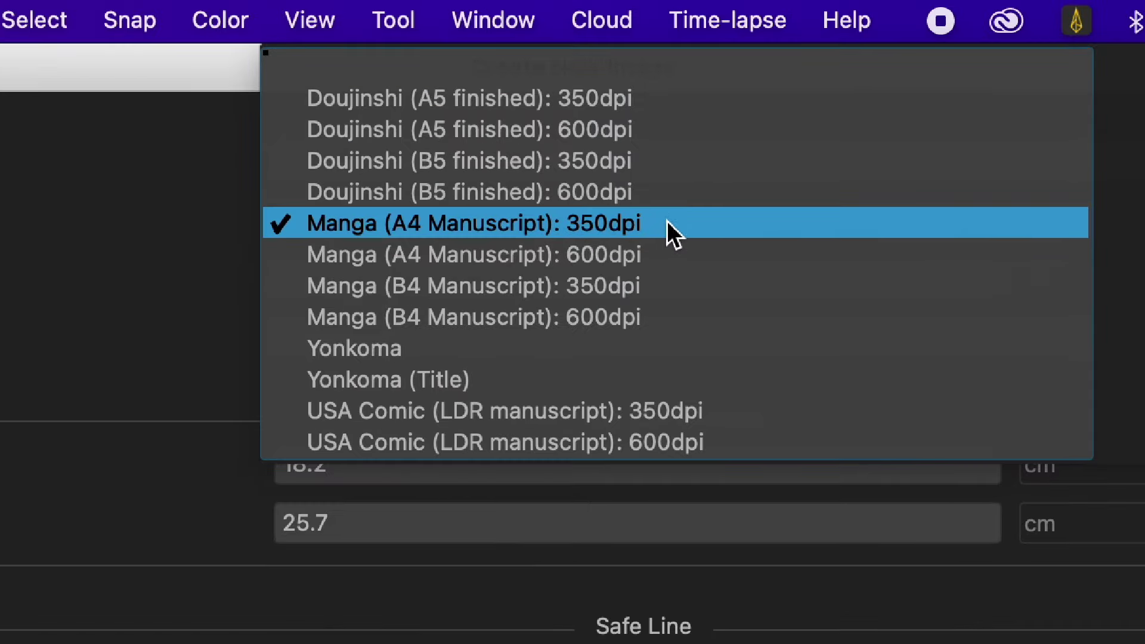
{"action": "left_click", "coordinate": [666, 222]}
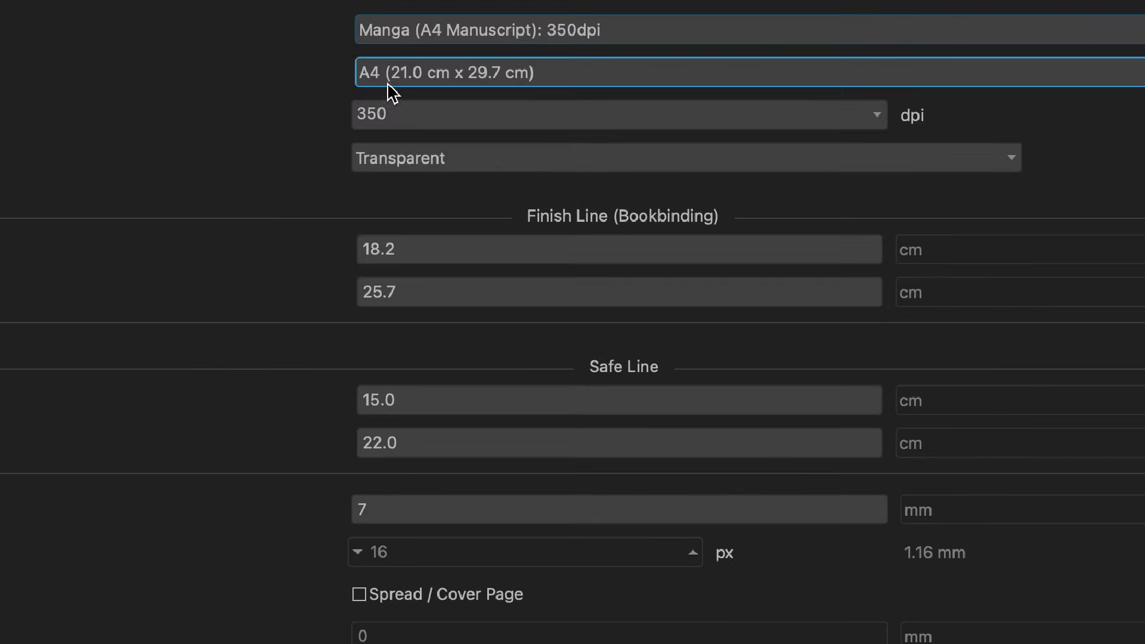
{"action": "left_click", "coordinate": [435, 113]}
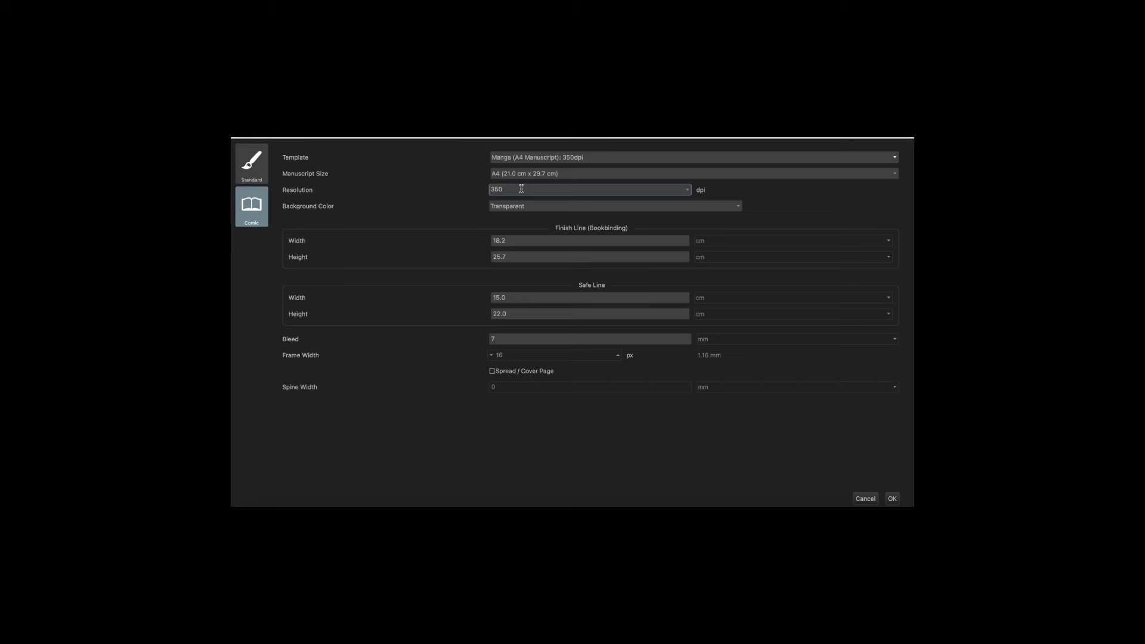
{"action": "left_click", "coordinate": [892, 499]}
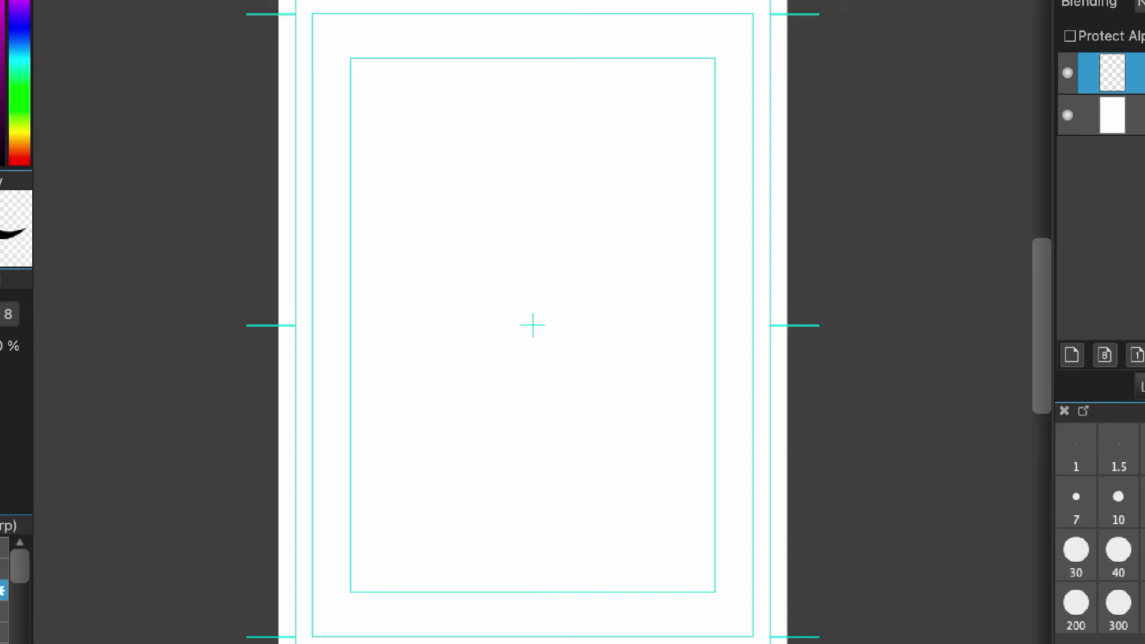
Step: Add a panel frame to the page and divide it with a horizontal cut, a slanted vertical cut and a lower horizontal cut
{"action": "left_click", "coordinate": [292, 18]}
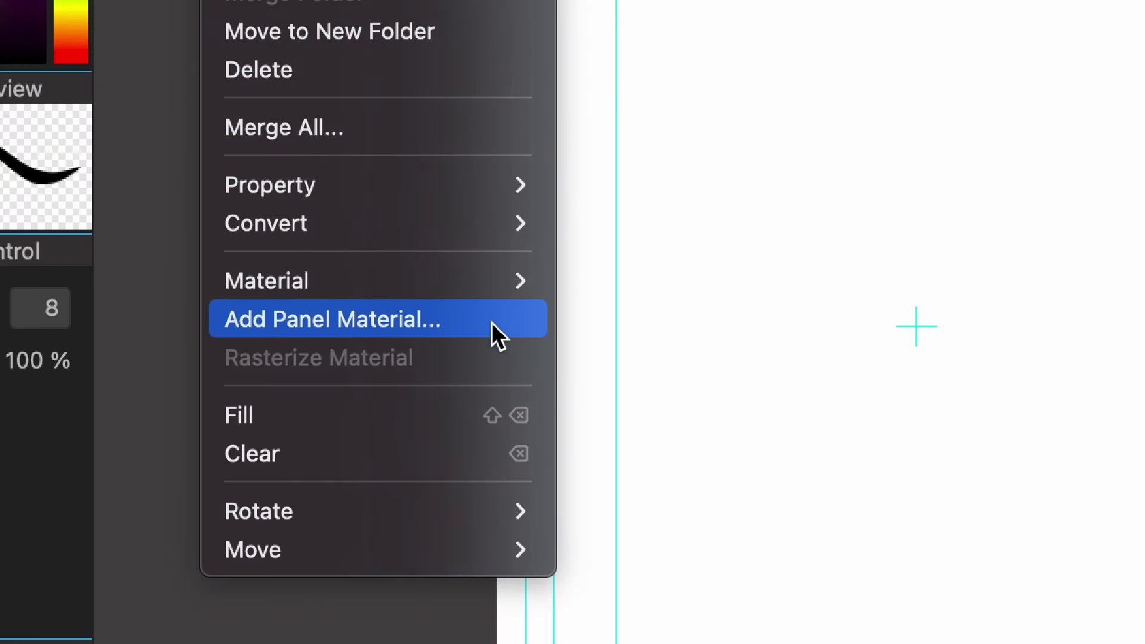
{"action": "left_click", "coordinate": [1084, 421]}
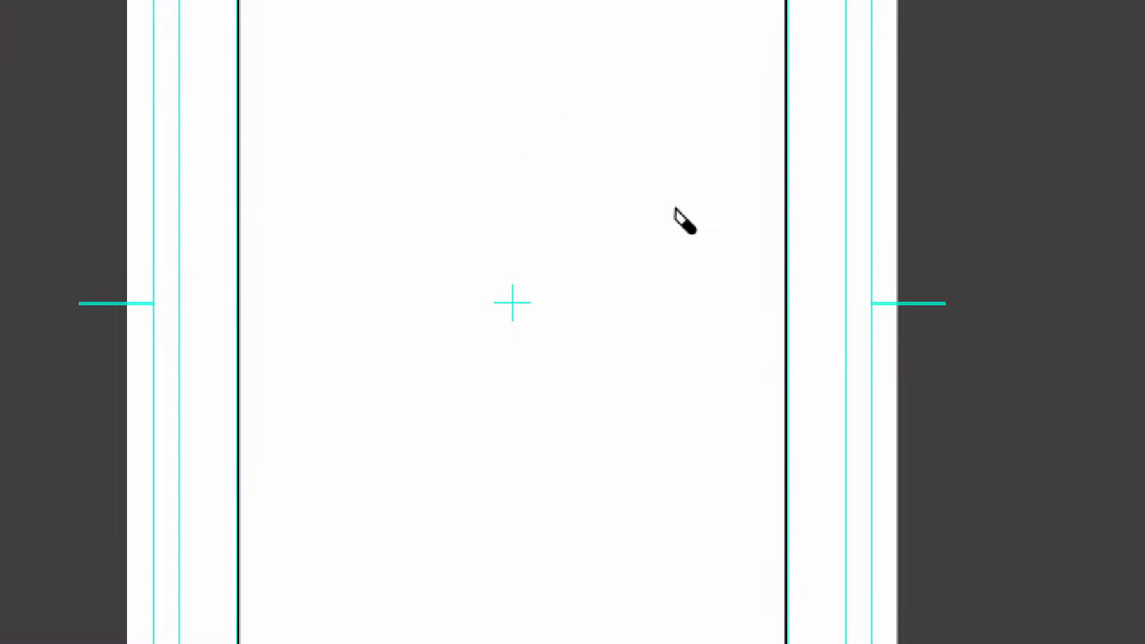
{"action": "left_click_drag", "start_coordinate": [251, 167], "coordinate": [866, 174]}
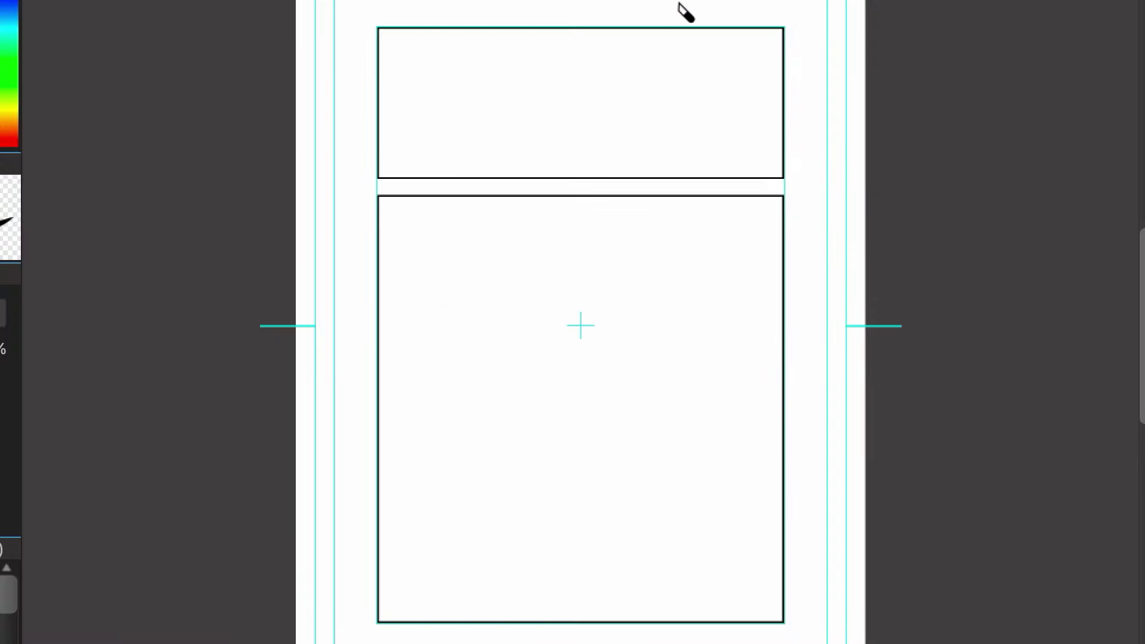
{"action": "left_click_drag", "start_coordinate": [678, 6], "coordinate": [520, 630]}
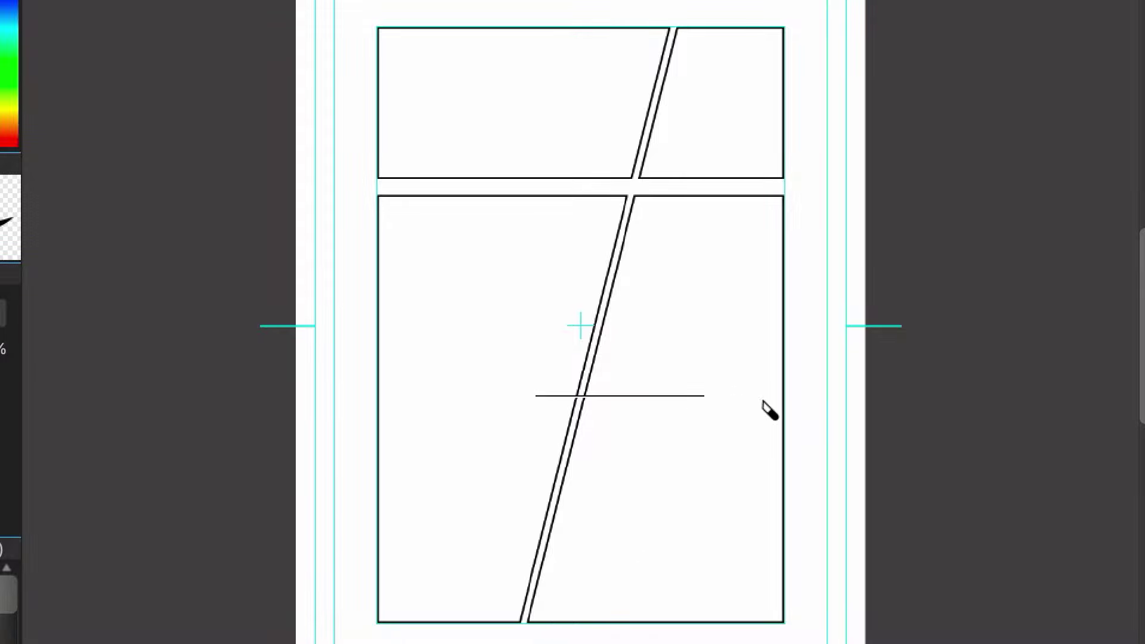
{"action": "left_click_drag", "start_coordinate": [769, 410], "coordinate": [859, 429]}
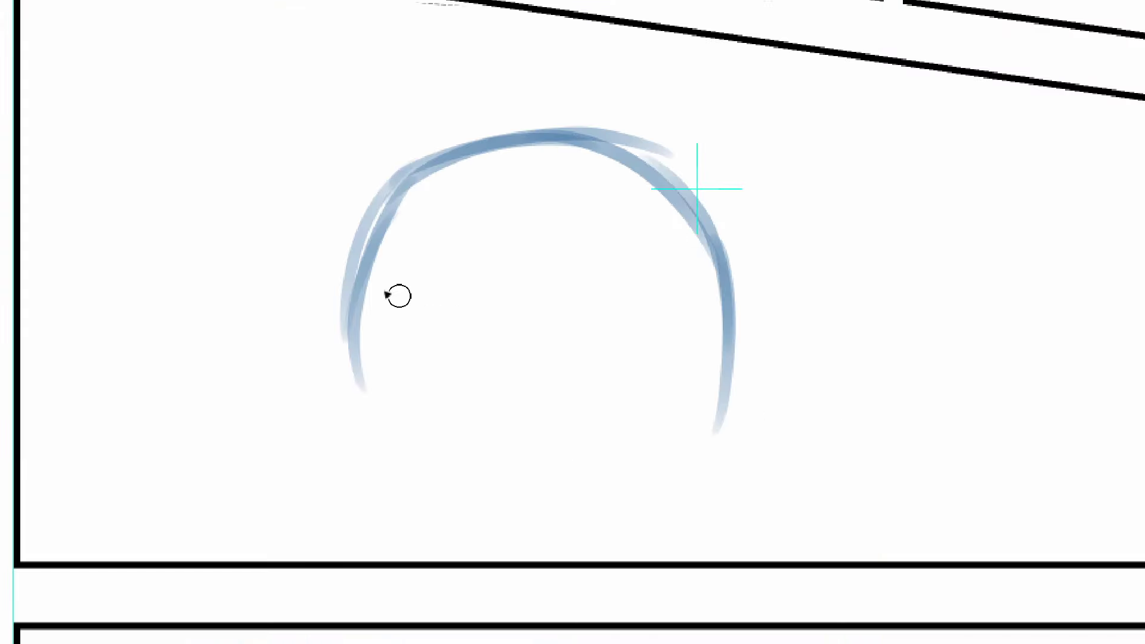
Step: Sketch the rounded outline of a head in blue inside the middle panel
{"action": "mouse_move", "coordinate": [395, 297]}
{"action": "left_mouse_down"}
{"action": "mouse_move", "coordinate": [636, 496]}
{"action": "mouse_move", "coordinate": [694, 459]}
{"action": "left_mouse_up"}
{"action": "mouse_move", "coordinate": [429, 152]}
{"action": "left_mouse_down"}
{"action": "mouse_move", "coordinate": [329, 118]}
{"action": "mouse_move", "coordinate": [353, 244]}
{"action": "left_mouse_up"}
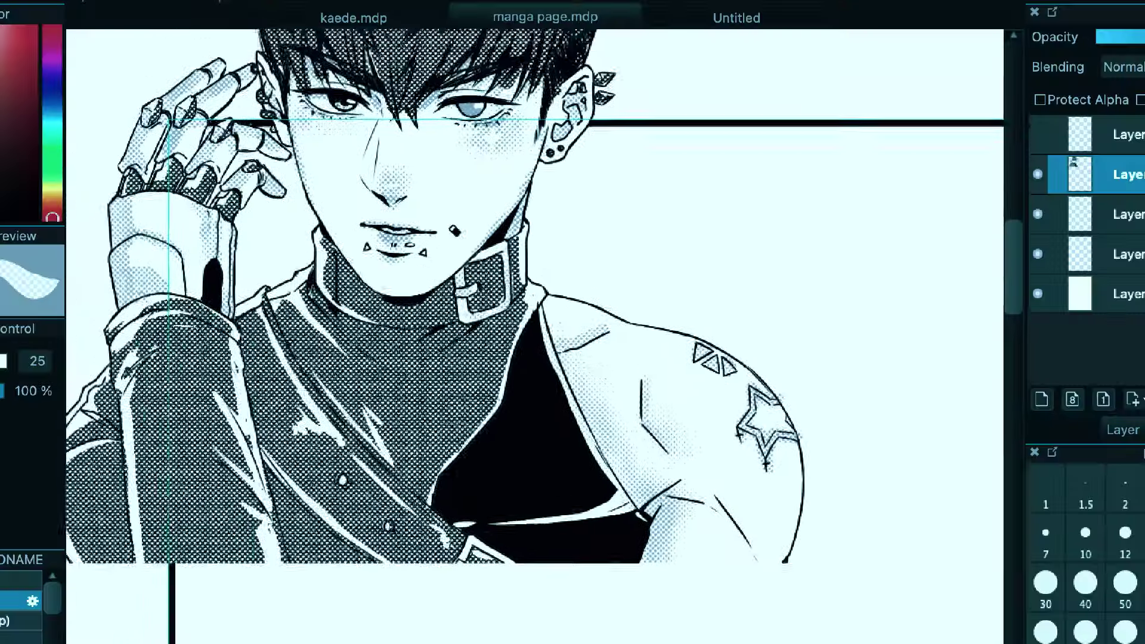
Step: Fill the selected first panel's background with the Cloud 3 tone material
{"action": "scroll", "coordinate": [537, 334], "scroll_direction": "down", "scroll_amount": 10}
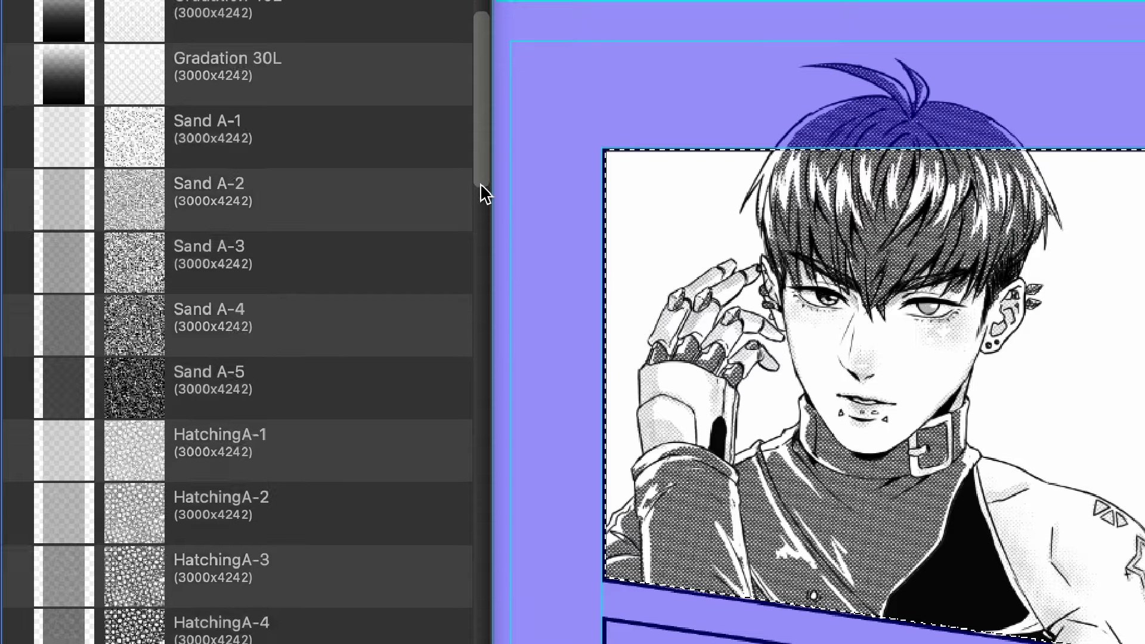
{"action": "left_click_drag", "start_coordinate": [481, 183], "coordinate": [483, 555]}
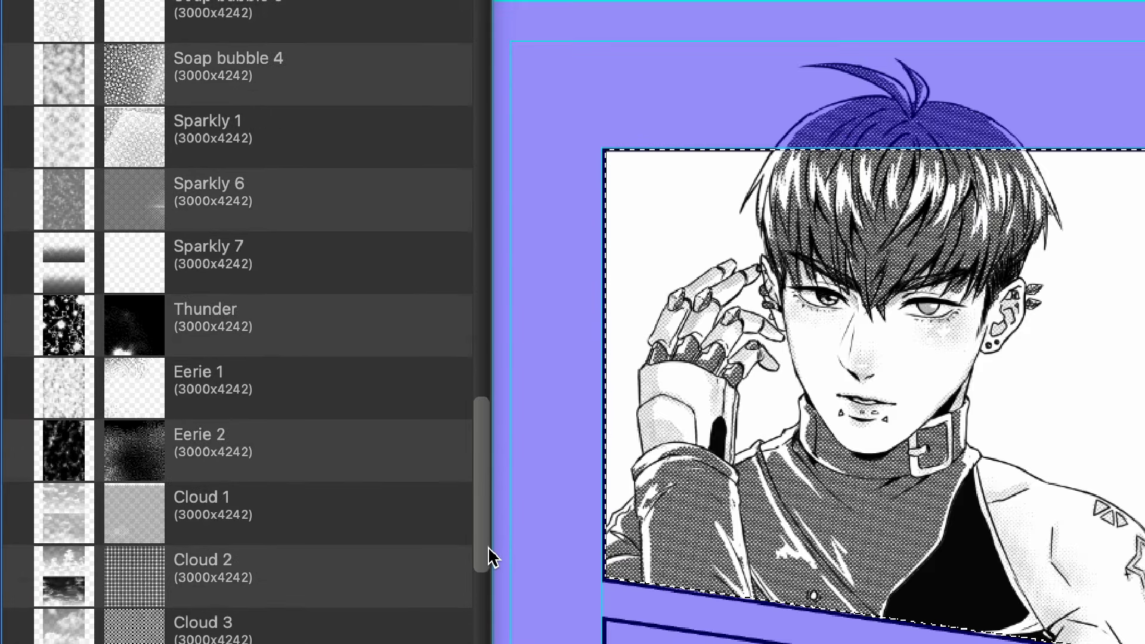
{"action": "left_click_drag", "start_coordinate": [268, 435], "coordinate": [734, 254]}
{"action": "left_click_drag", "start_coordinate": [377, 219], "coordinate": [378, 222]}
{"action": "scroll", "coordinate": [194, 587], "scroll_direction": "down", "scroll_amount": 1}
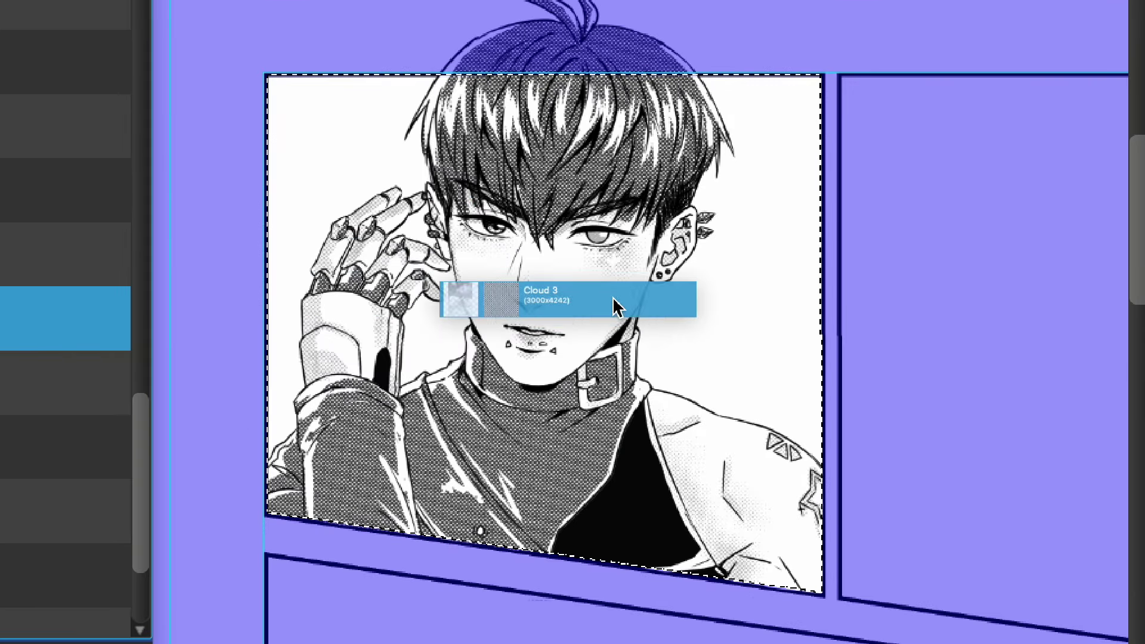
{"action": "left_click_drag", "start_coordinate": [613, 307], "coordinate": [306, 627]}
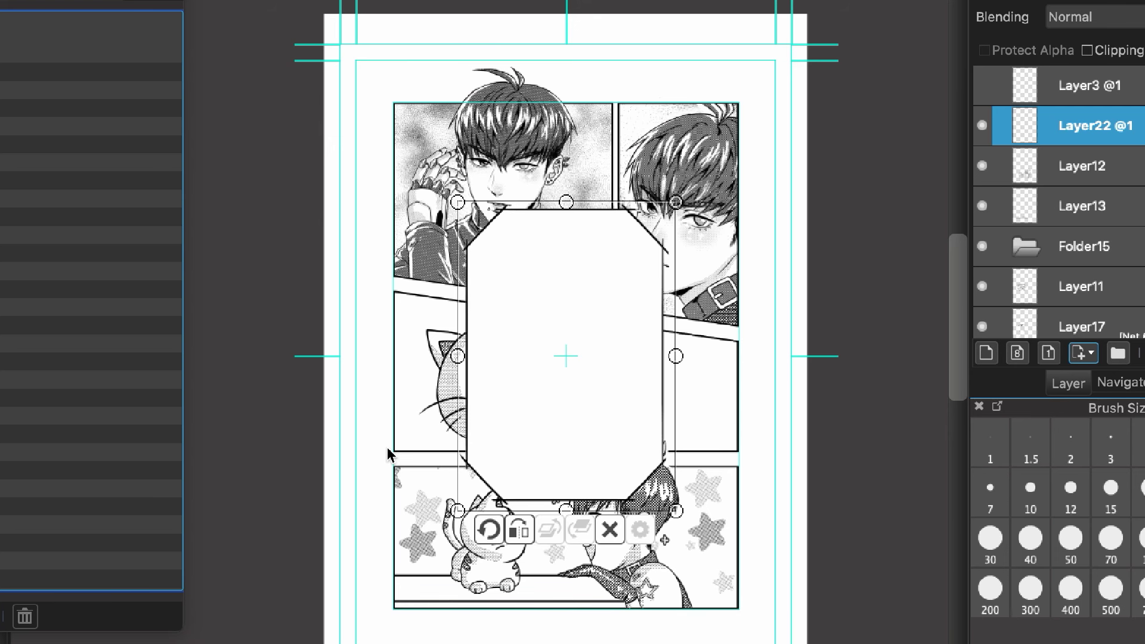
Step: Scale down the cut-corner speech balloon and move it beside the character's head in the first panel
{"action": "left_click_drag", "start_coordinate": [674, 511], "coordinate": [617, 462]}
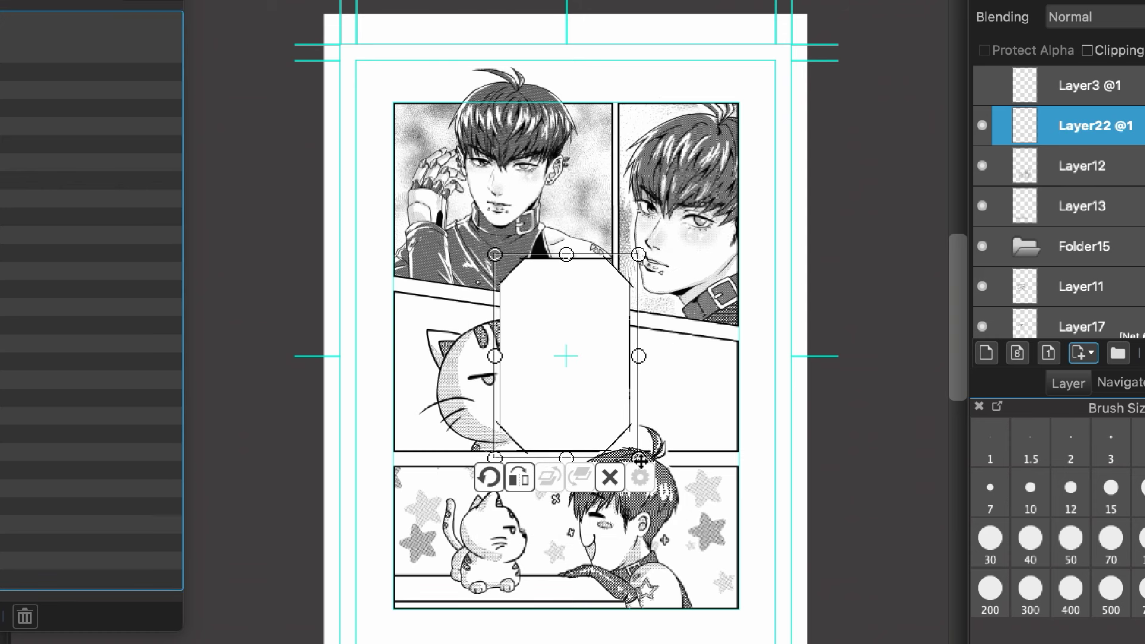
{"action": "left_click_drag", "start_coordinate": [567, 358], "coordinate": [421, 201]}
{"action": "left_click_drag", "start_coordinate": [465, 129], "coordinate": [417, 147]}
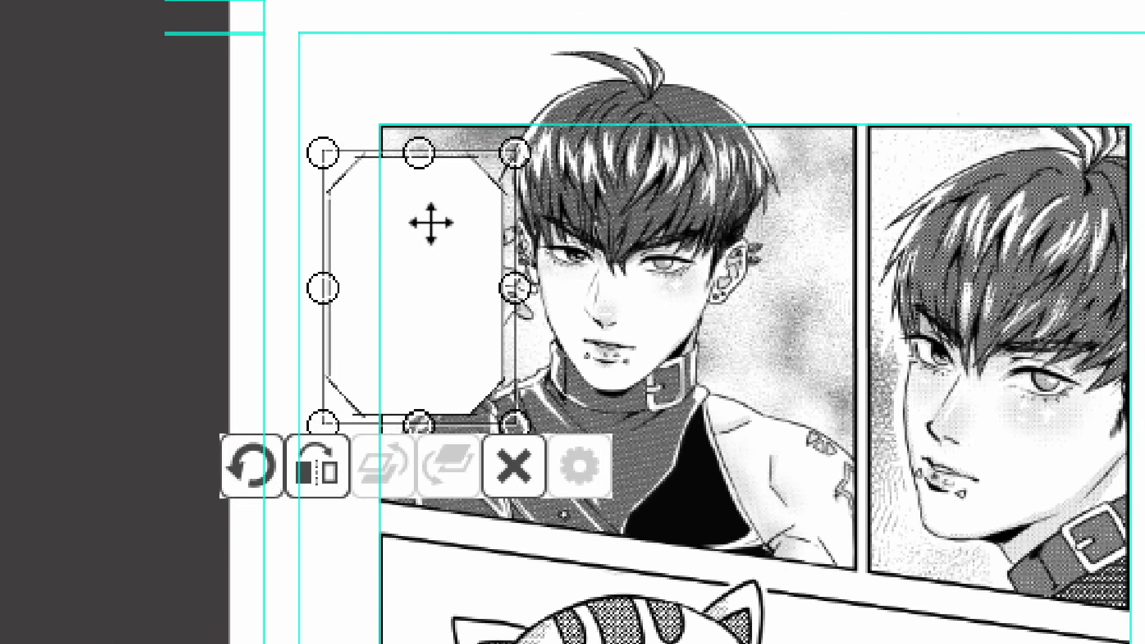
{"action": "left_click_drag", "start_coordinate": [430, 223], "coordinate": [439, 207]}
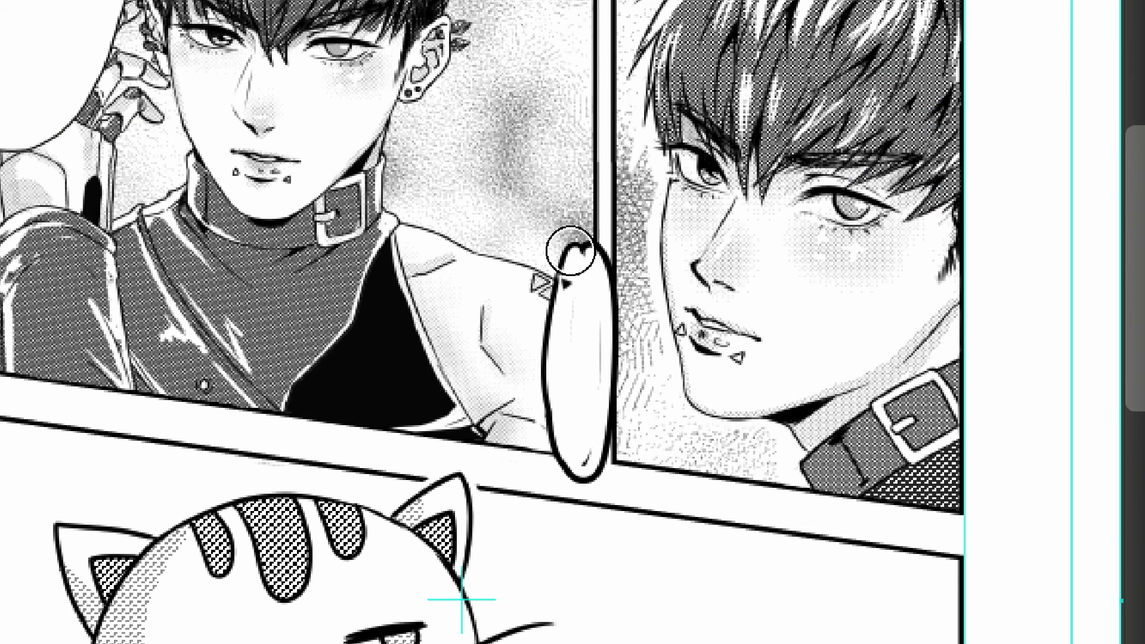
Step: Draw oval speech balloons by hand with the Edge Pen across the border between the two upper panels
{"action": "mouse_move", "coordinate": [572, 248]}
{"action": "left_mouse_down"}
{"action": "mouse_move", "coordinate": [567, 235]}
{"action": "mouse_move", "coordinate": [577, 433]}
{"action": "left_mouse_up"}
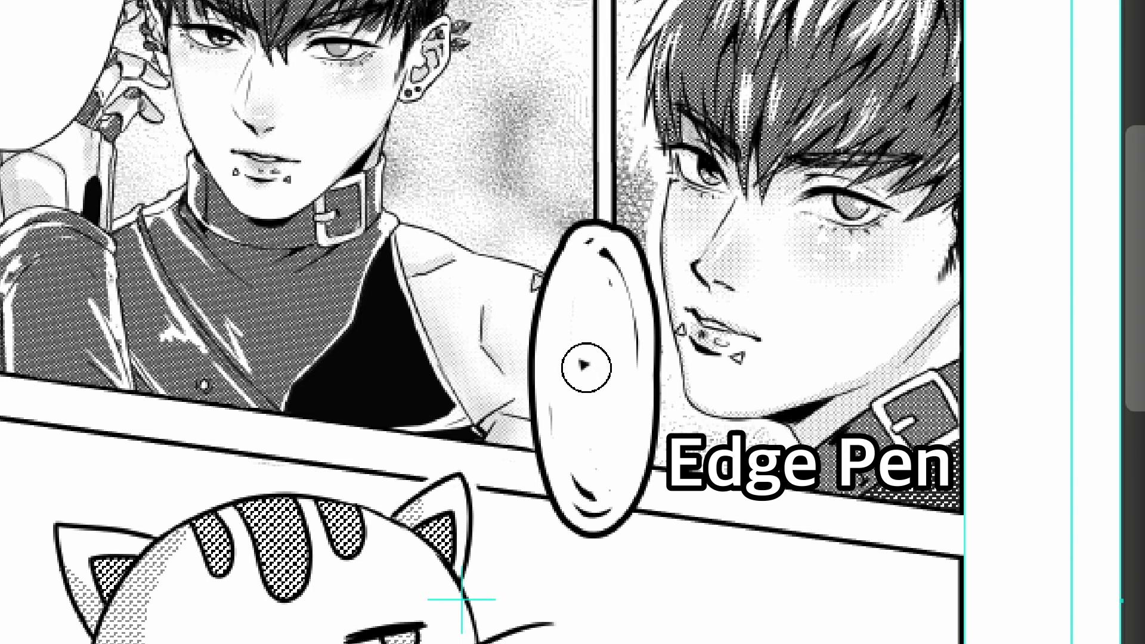
{"action": "left_click_drag", "start_coordinate": [570, 500], "coordinate": [597, 498]}
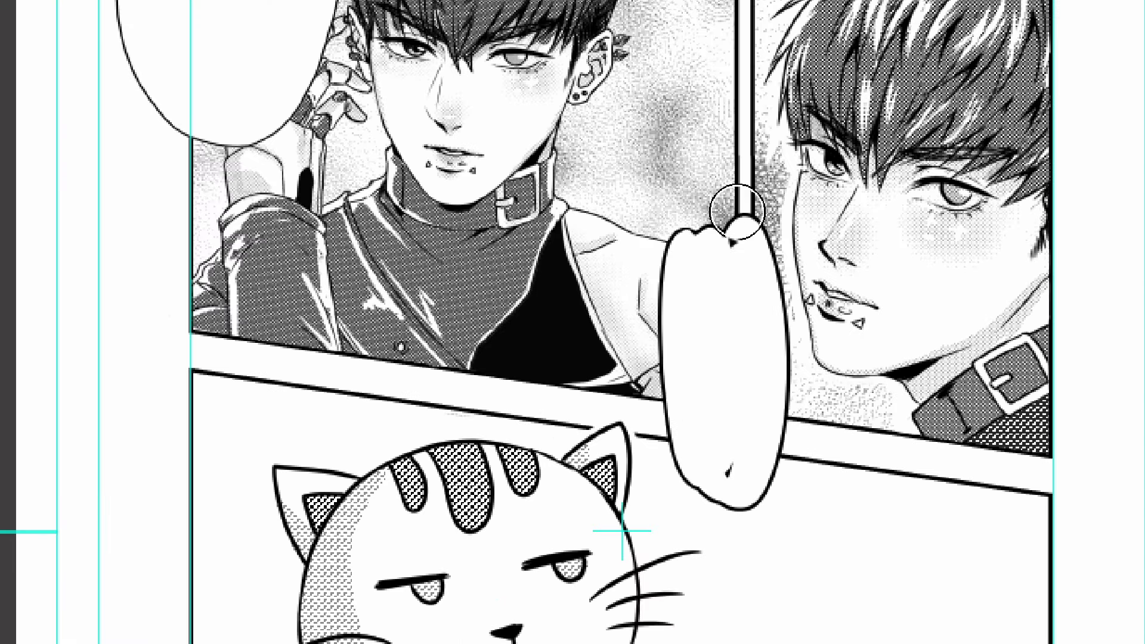
{"action": "mouse_move", "coordinate": [737, 212]}
{"action": "left_mouse_down"}
{"action": "mouse_move", "coordinate": [767, 269]}
{"action": "mouse_move", "coordinate": [760, 366]}
{"action": "left_mouse_up"}
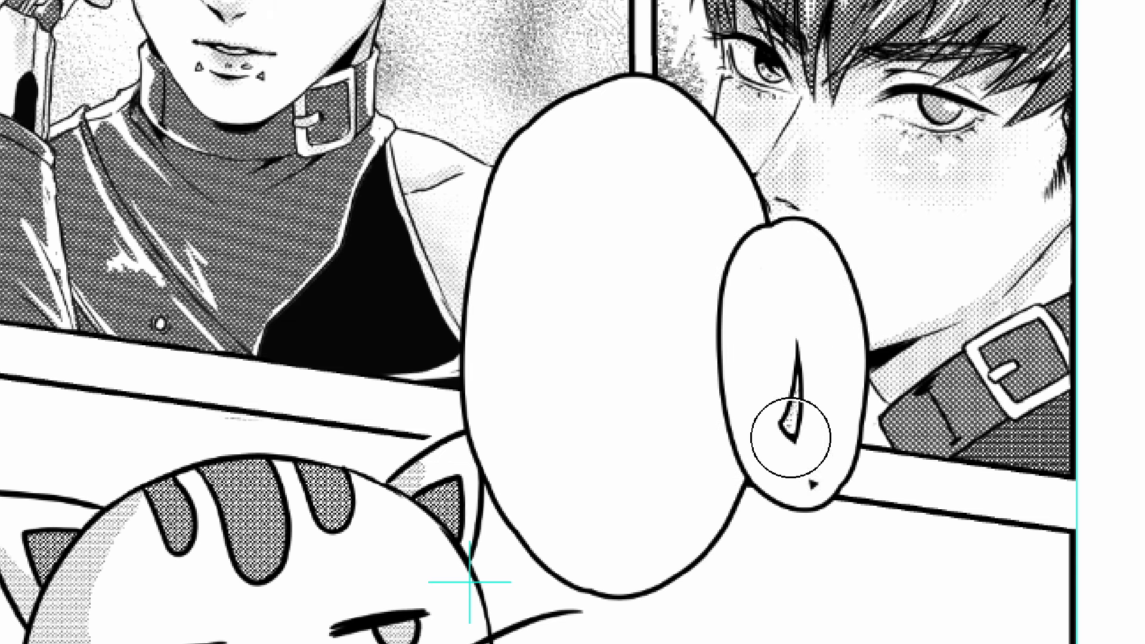
Step: Transform the large oval balloon, shrinking it slightly and repositioning it over the border between the upper panels
{"action": "left_click", "coordinate": [718, 467]}
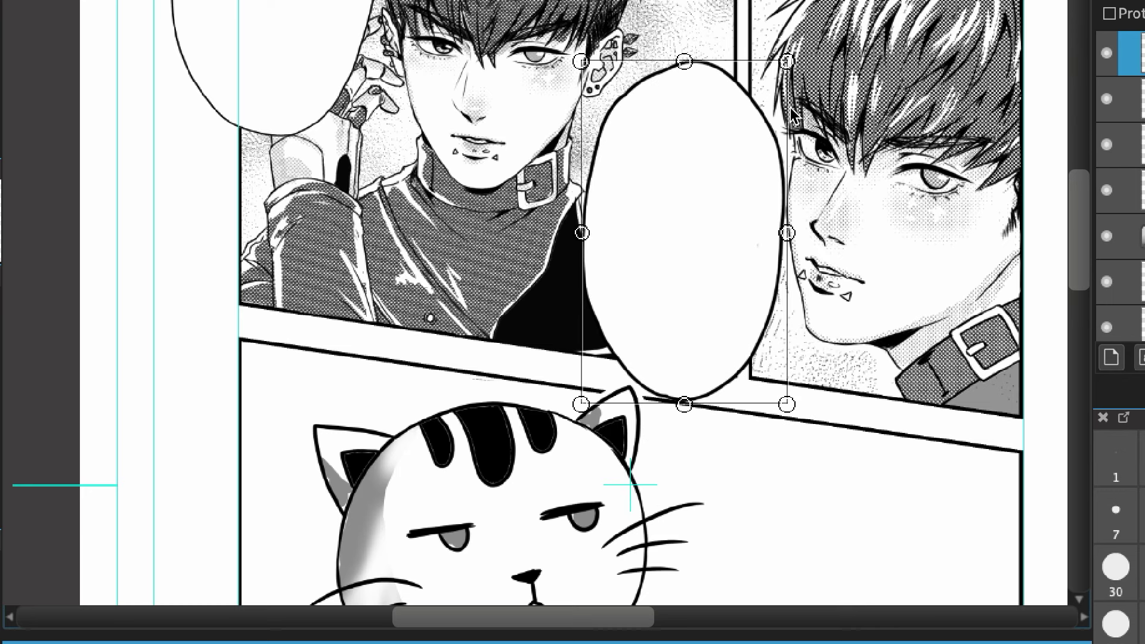
{"action": "left_click_drag", "start_coordinate": [787, 62], "coordinate": [783, 69]}
{"action": "mouse_move", "coordinate": [722, 198]}
{"action": "left_mouse_down"}
{"action": "mouse_move", "coordinate": [710, 171]}
{"action": "mouse_move", "coordinate": [716, 193]}
{"action": "left_mouse_up"}
Step: Switch to the video's viewer comments and read the dialogue suggestions for Kaede and the cat
{"action": "scroll", "coordinate": [716, 193], "scroll_direction": "down", "scroll_amount": 2}
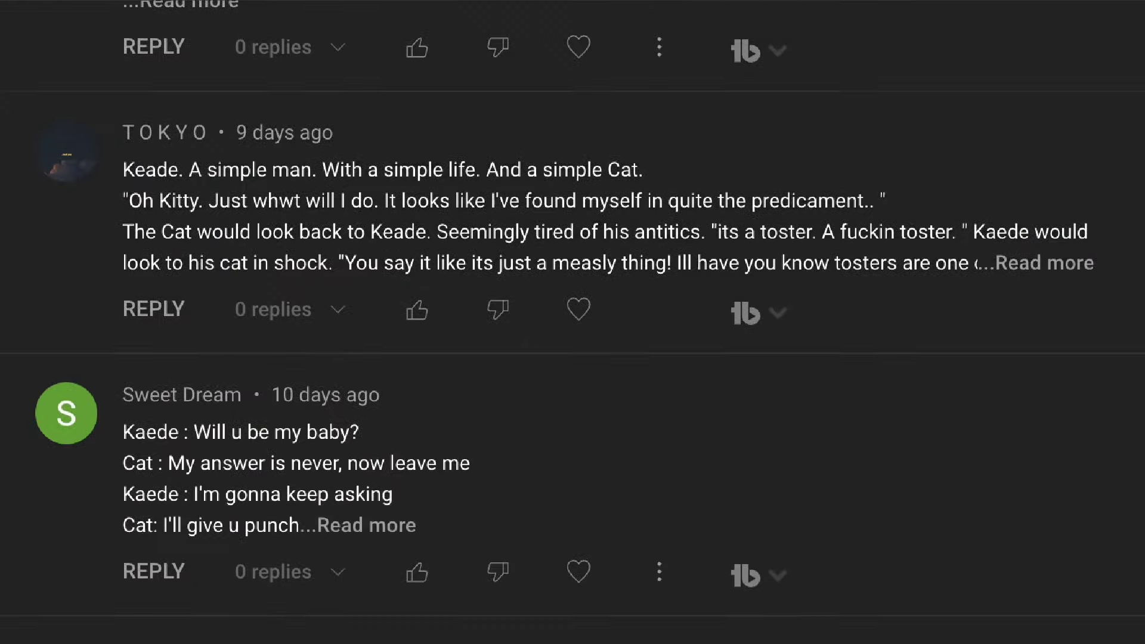
{"action": "scroll", "coordinate": [573, 322], "scroll_direction": "down", "scroll_amount": 10}
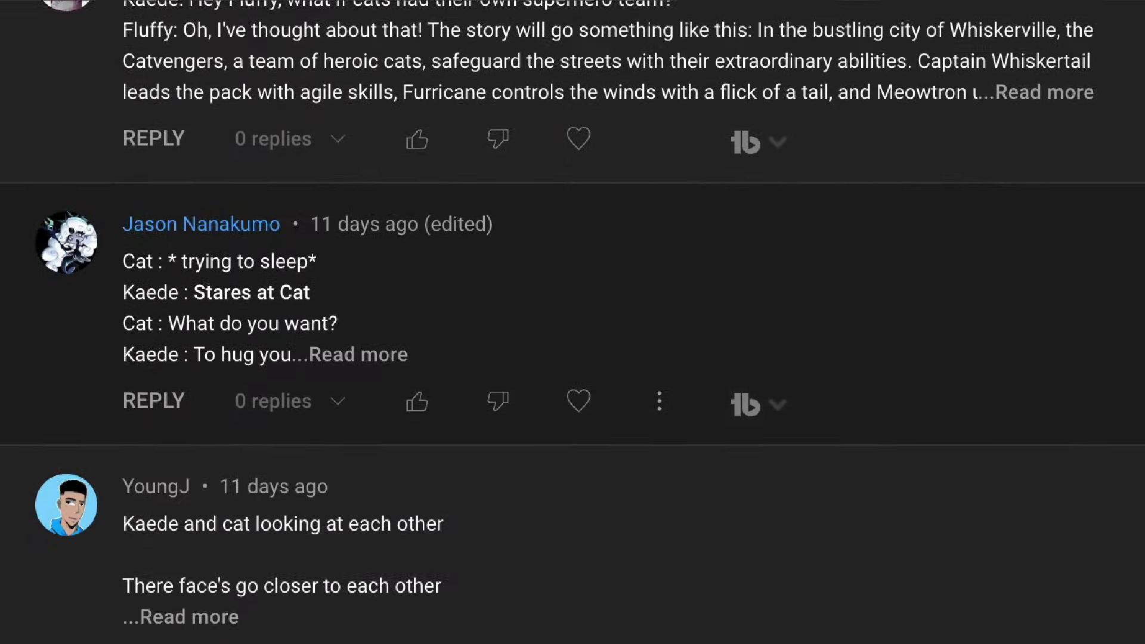
{"action": "scroll", "coordinate": [572, 322], "scroll_direction": "down", "scroll_amount": 15}
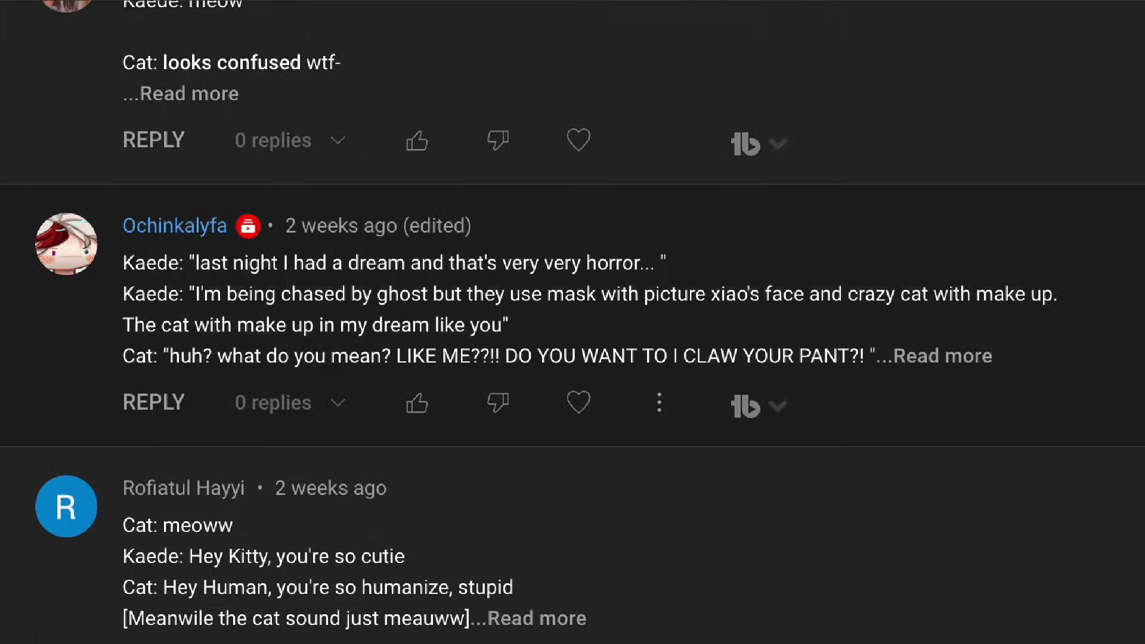
{"action": "scroll", "coordinate": [573, 322], "scroll_direction": "down", "scroll_amount": 3}
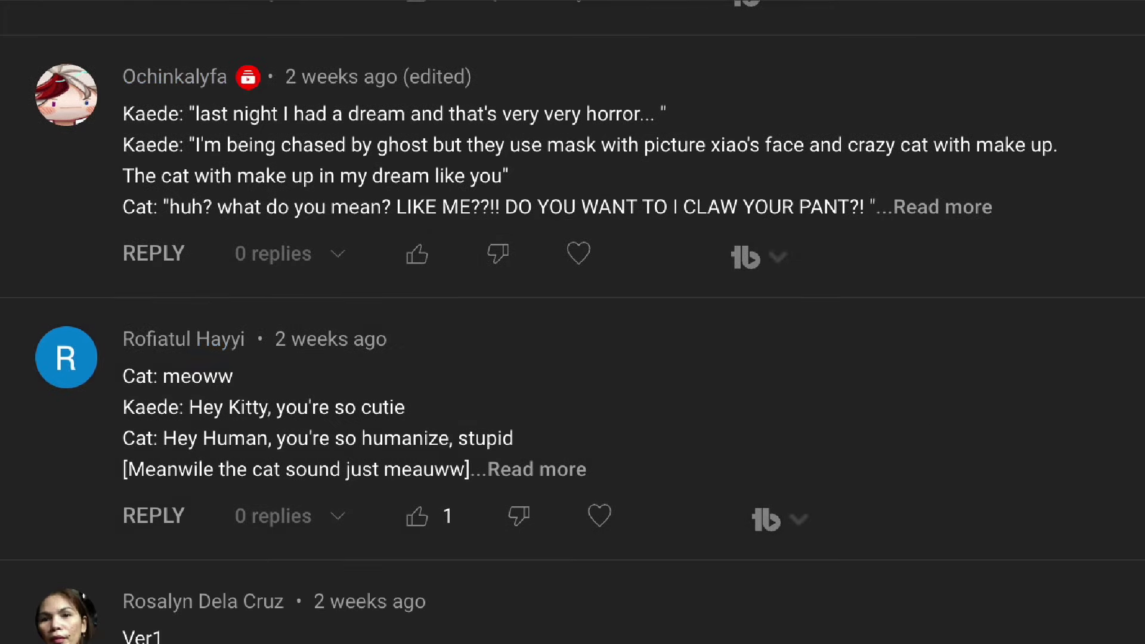
{"action": "scroll", "coordinate": [573, 322], "scroll_direction": "down", "scroll_amount": 7}
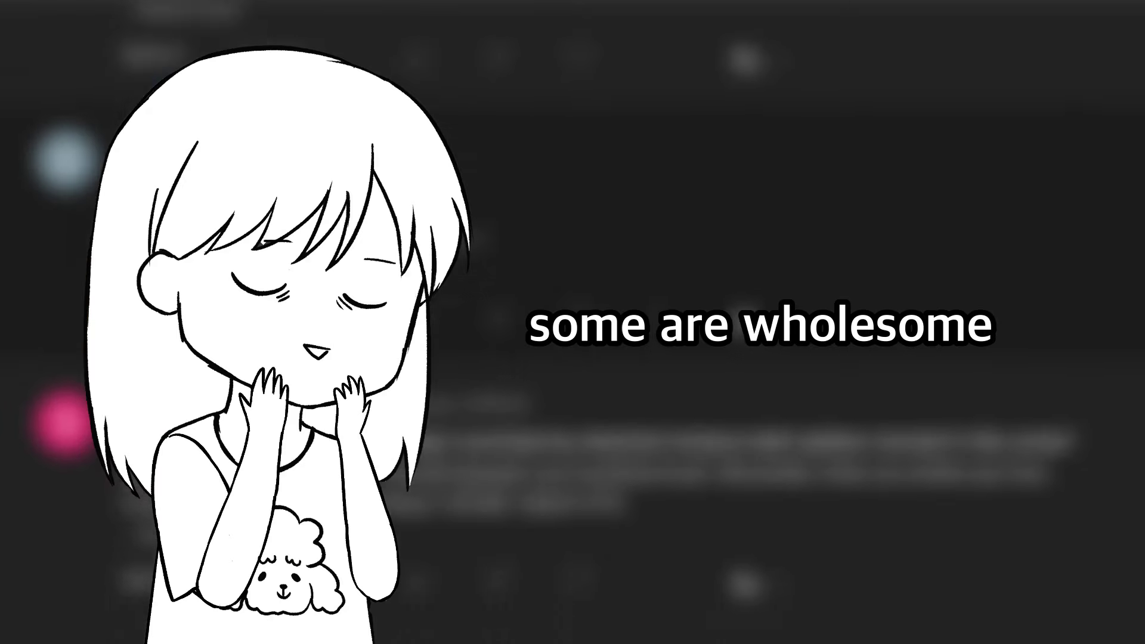